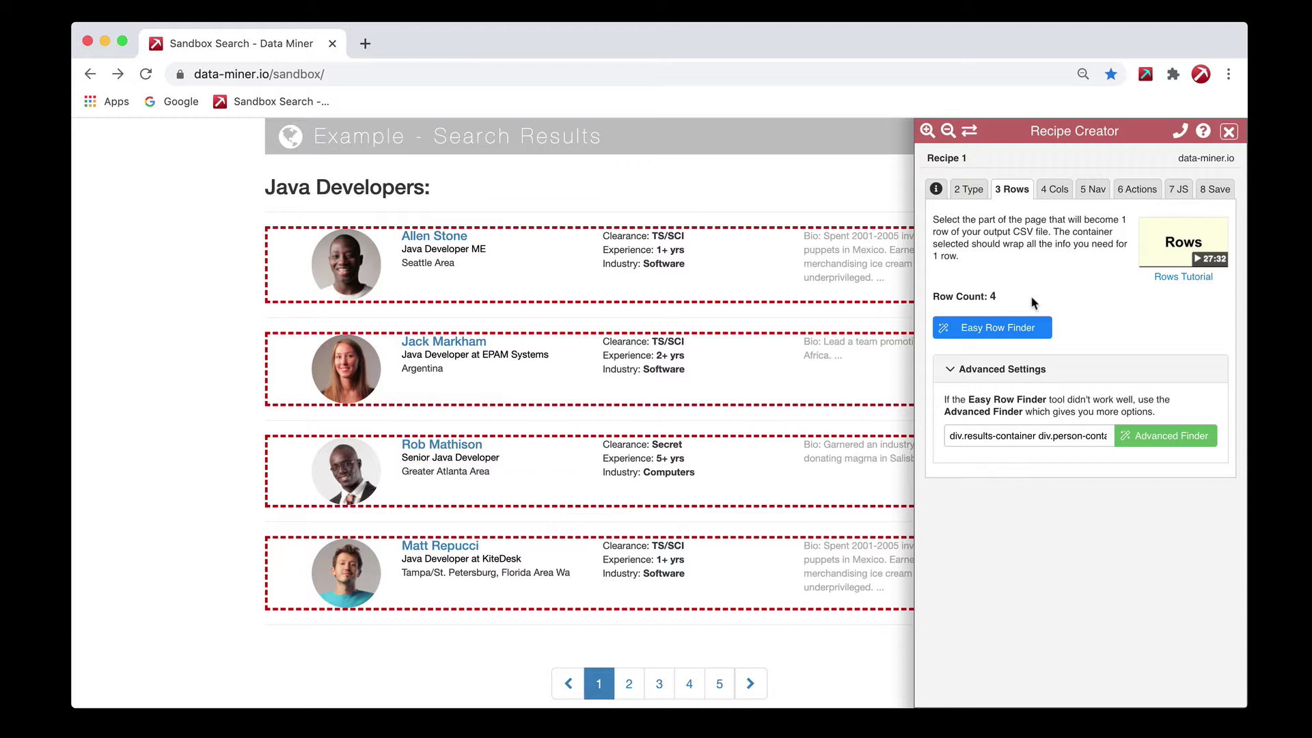
Step: Set up the first column to extract text from the name headline in the first search result
click(1055, 195)
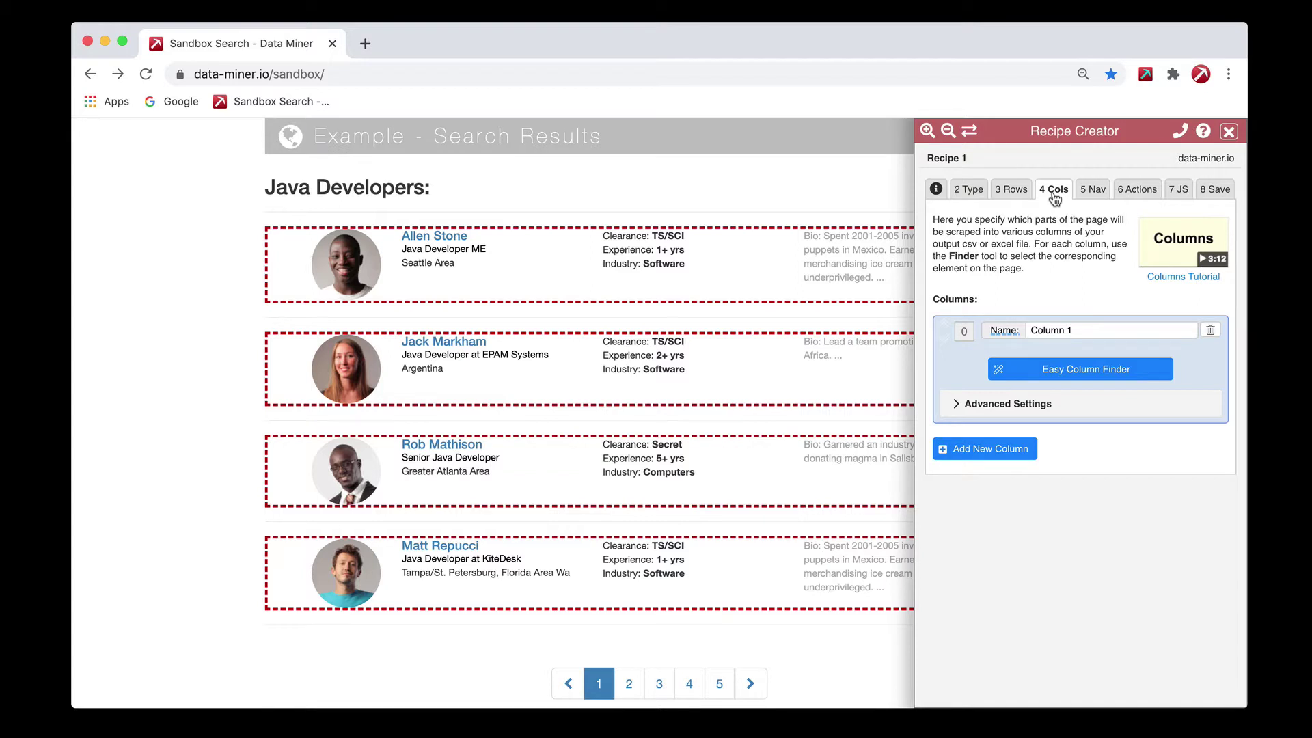
click(1077, 375)
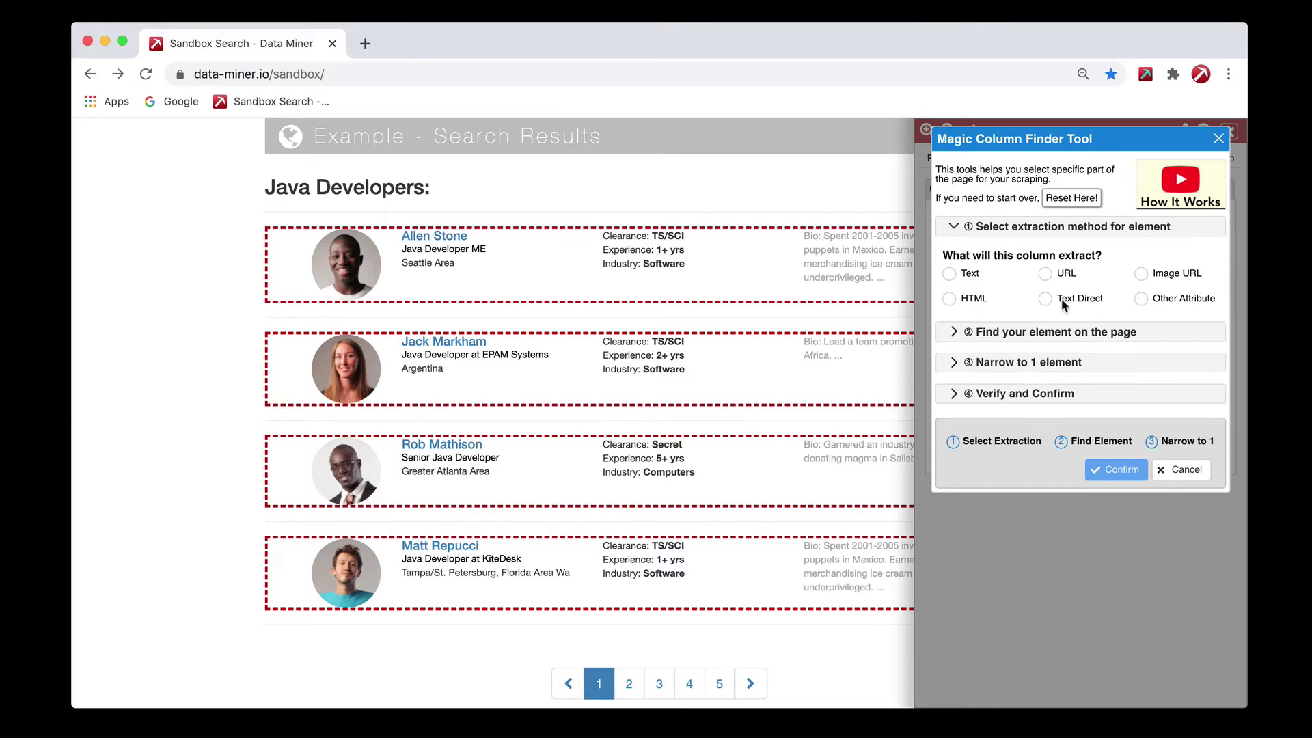
drag(603, 236, 653, 237)
click(949, 274)
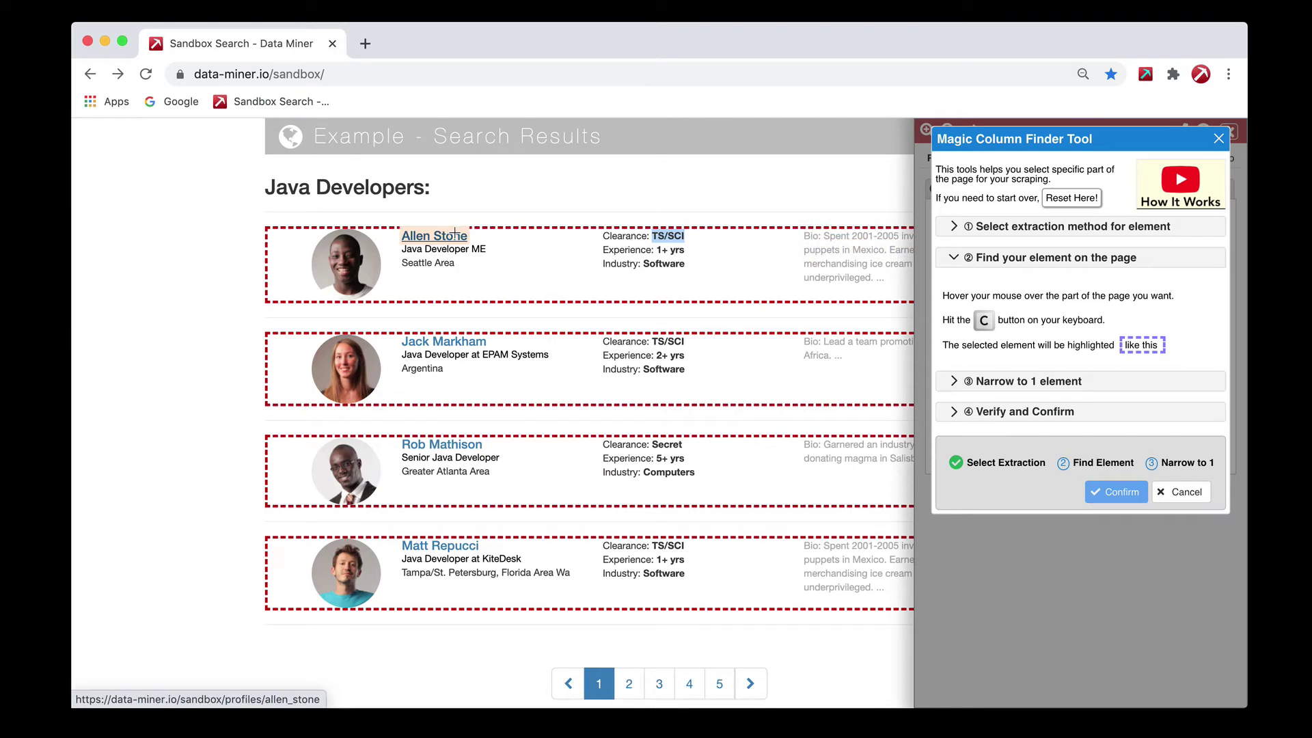
key(c)
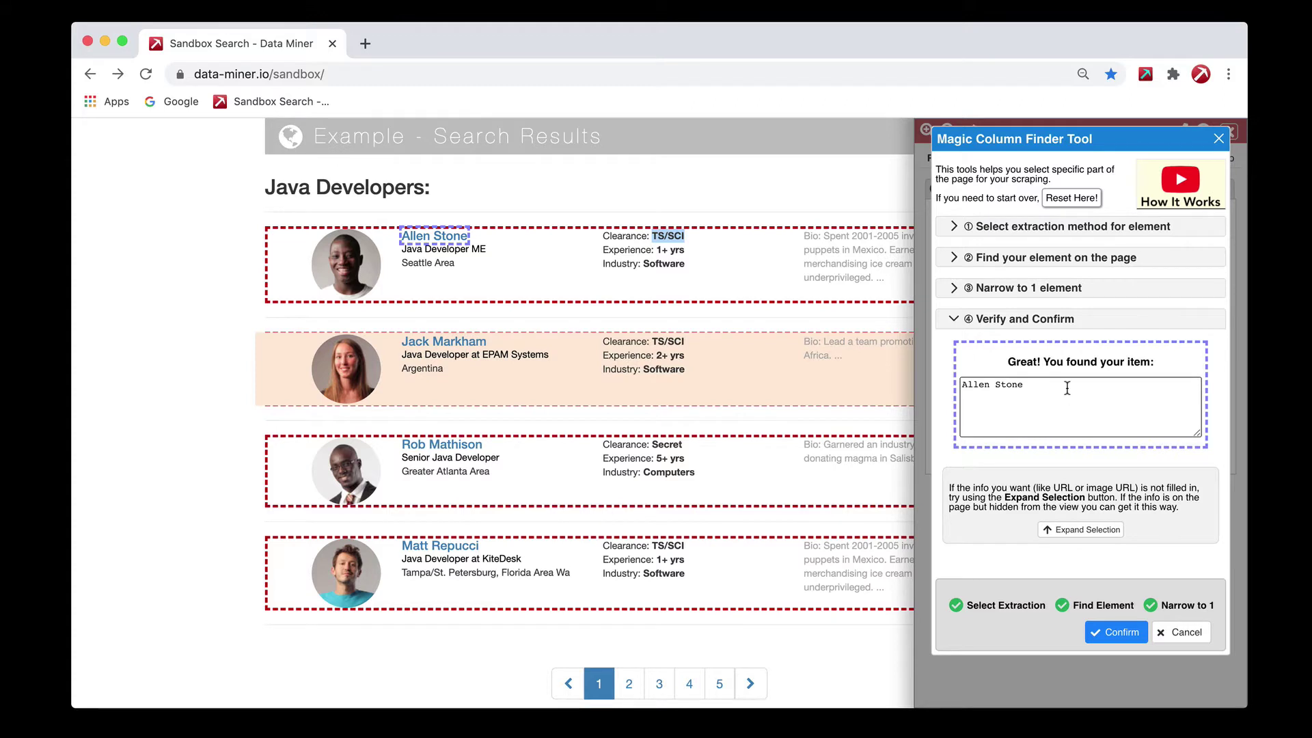
drag(1066, 388, 966, 386)
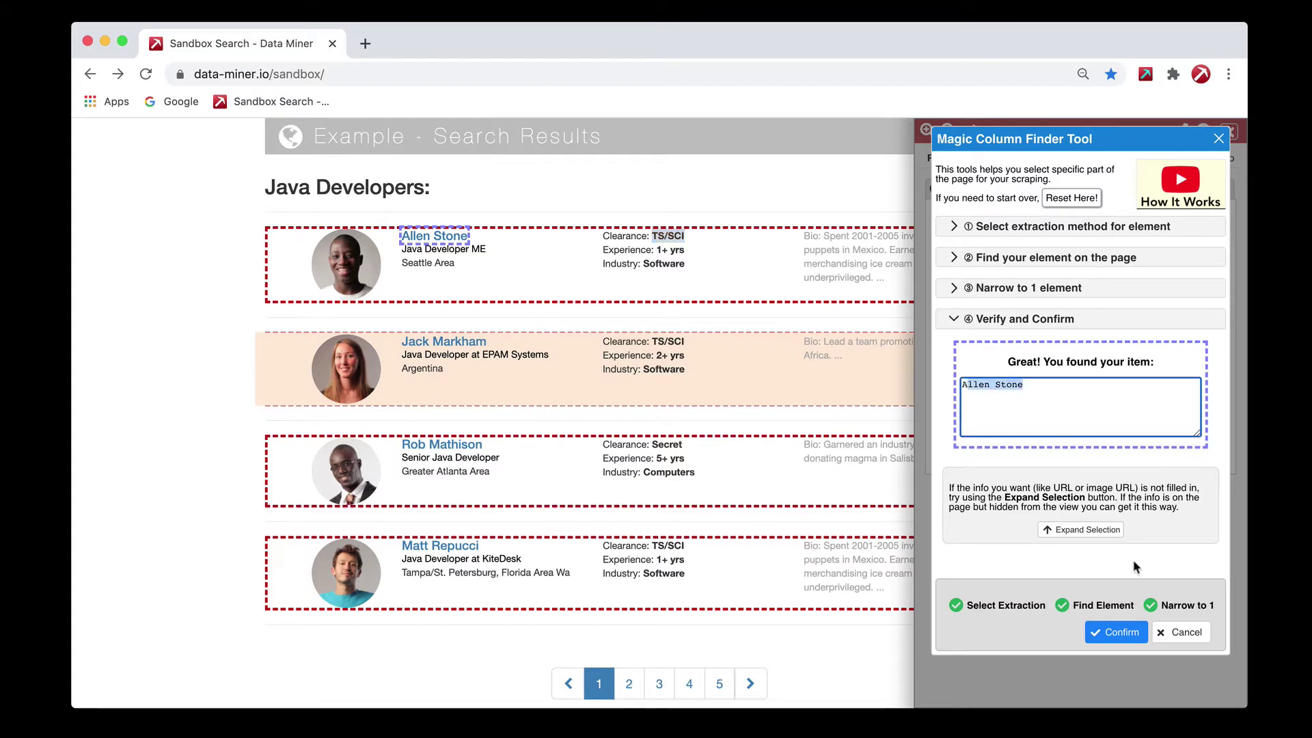
click(1119, 634)
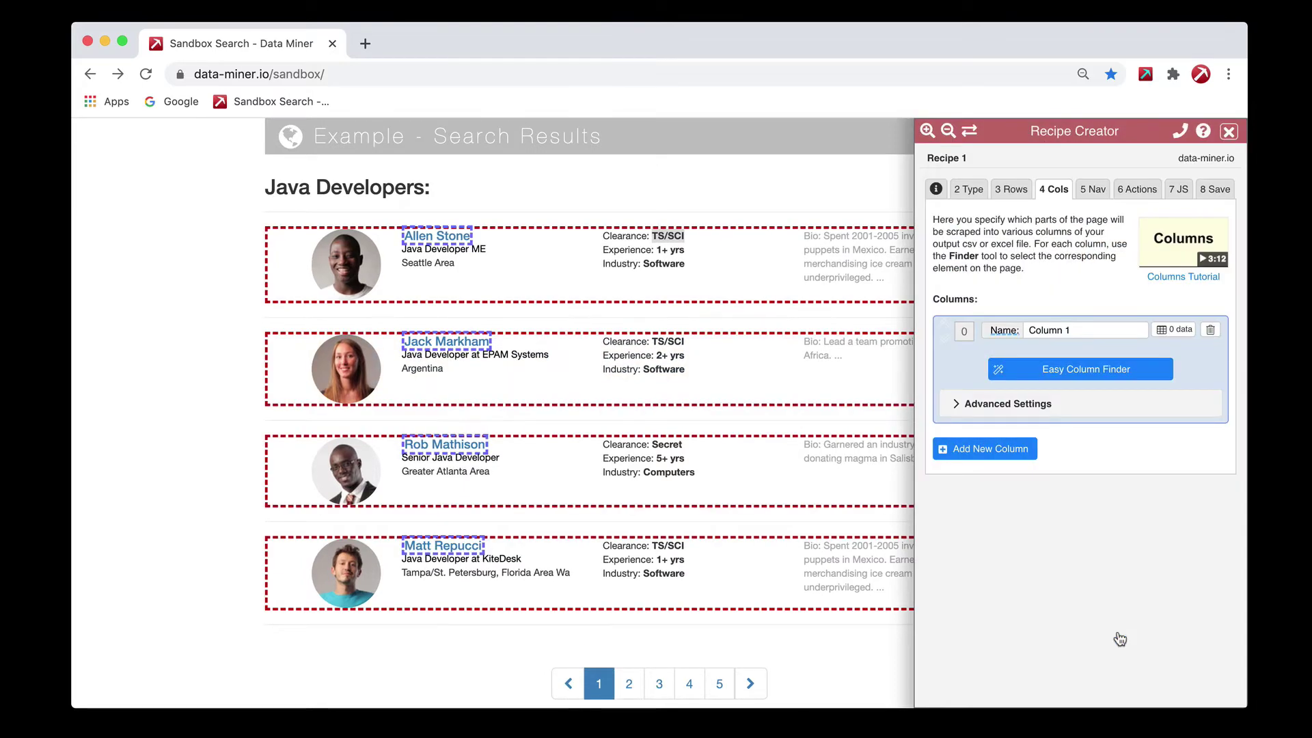
Step: Rename the first column as Name and check its extracted data
drag(1070, 330, 1006, 328)
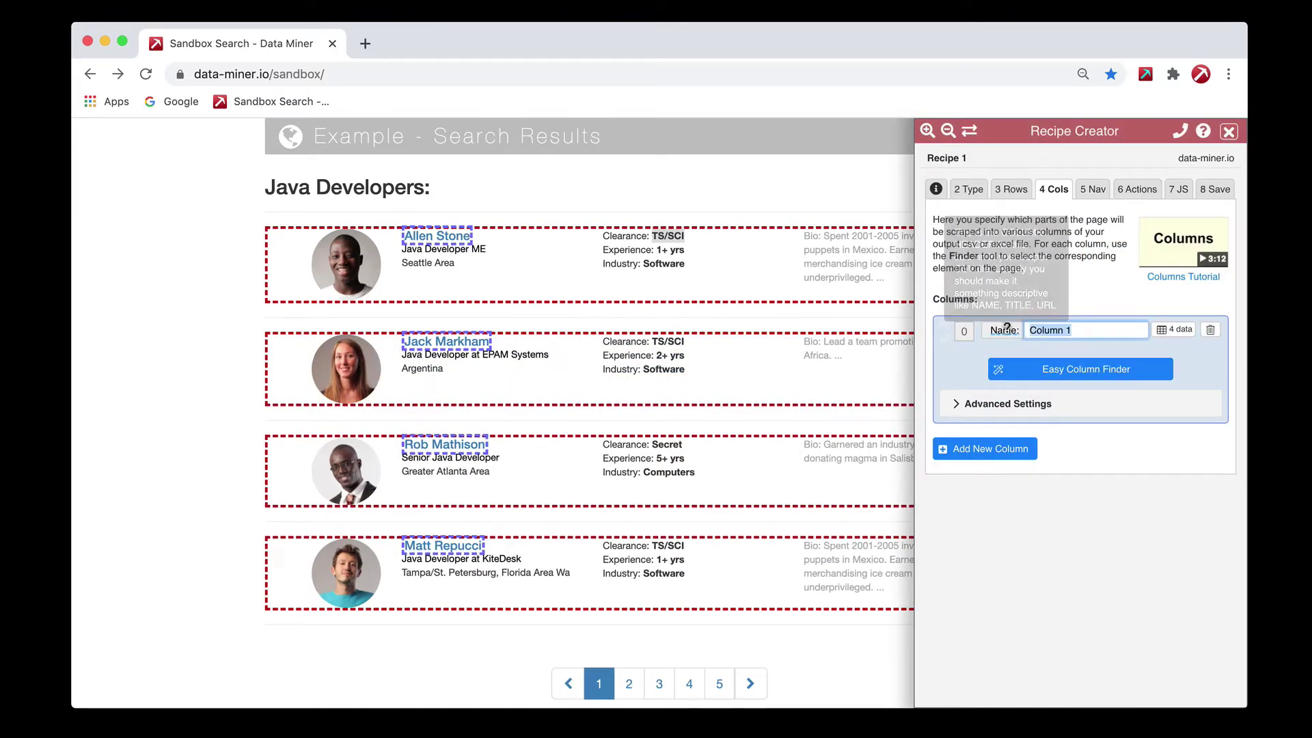
text(Name)
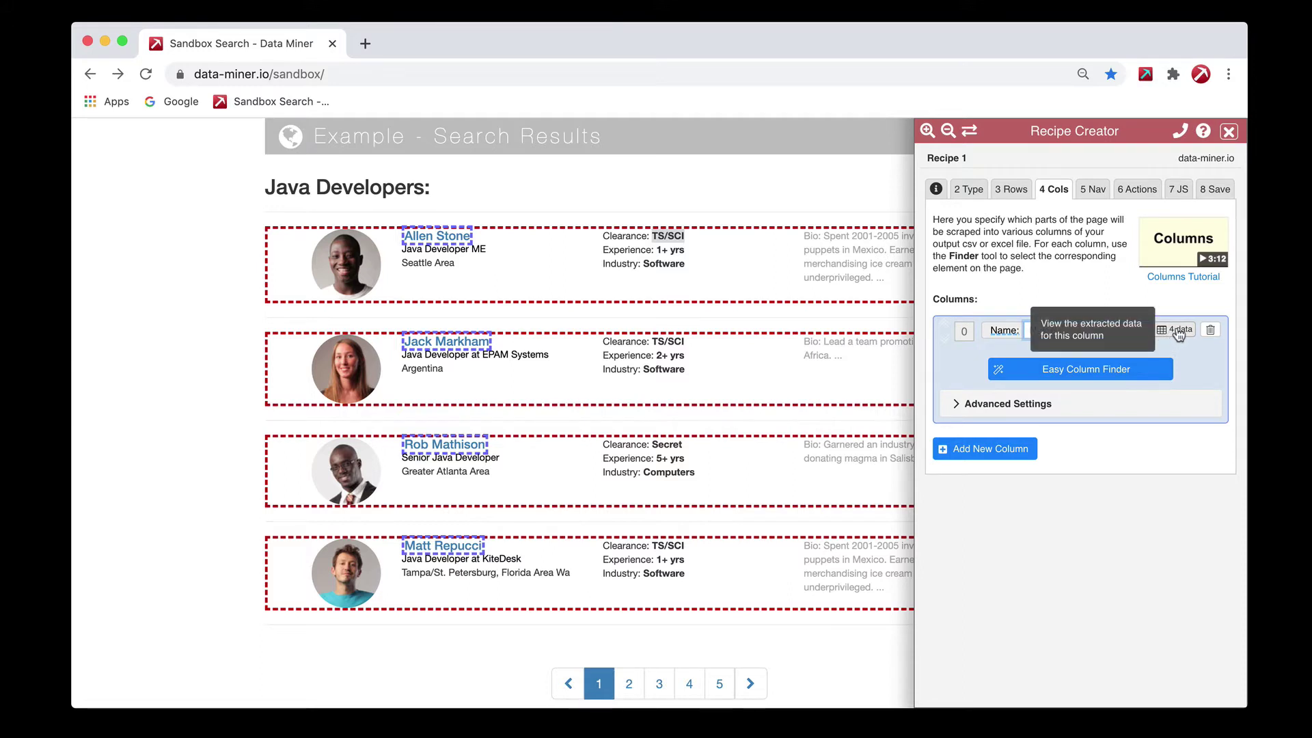
click(1175, 333)
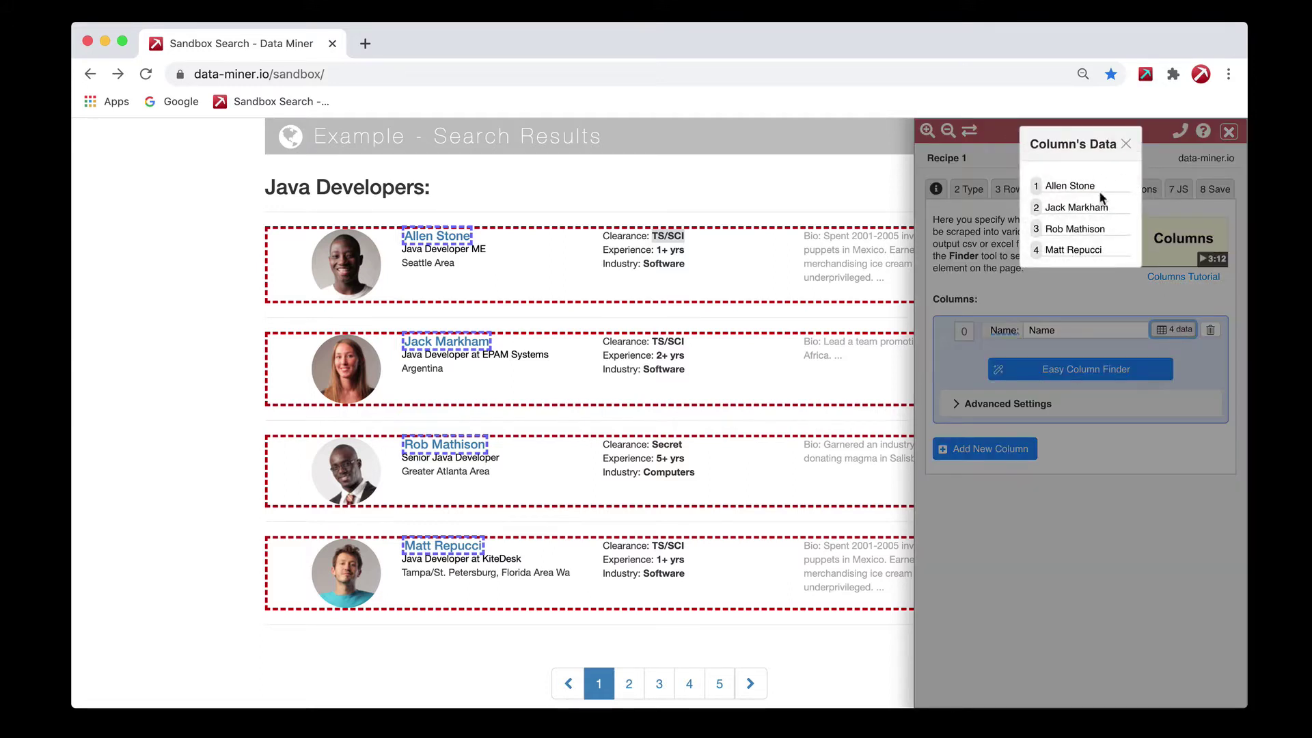
click(1126, 143)
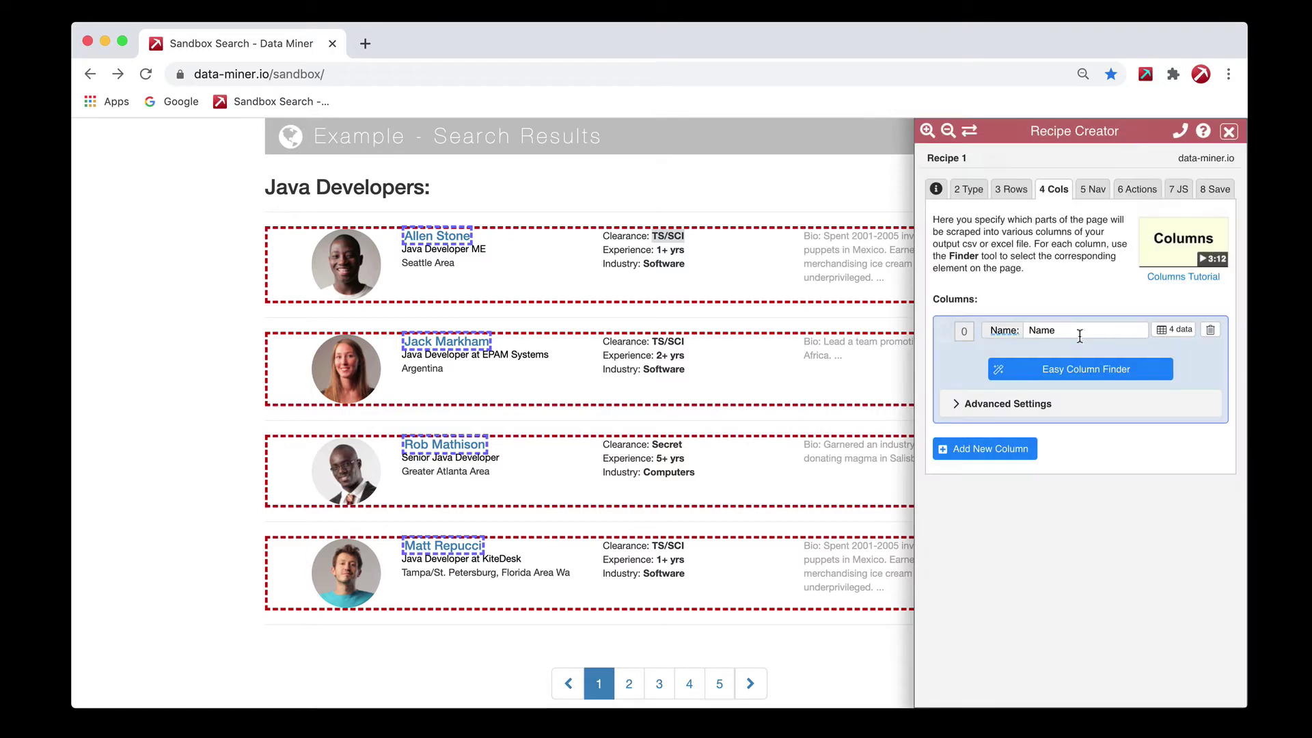
Step: Add a second column named URL and open its Easy Column Finder
click(989, 448)
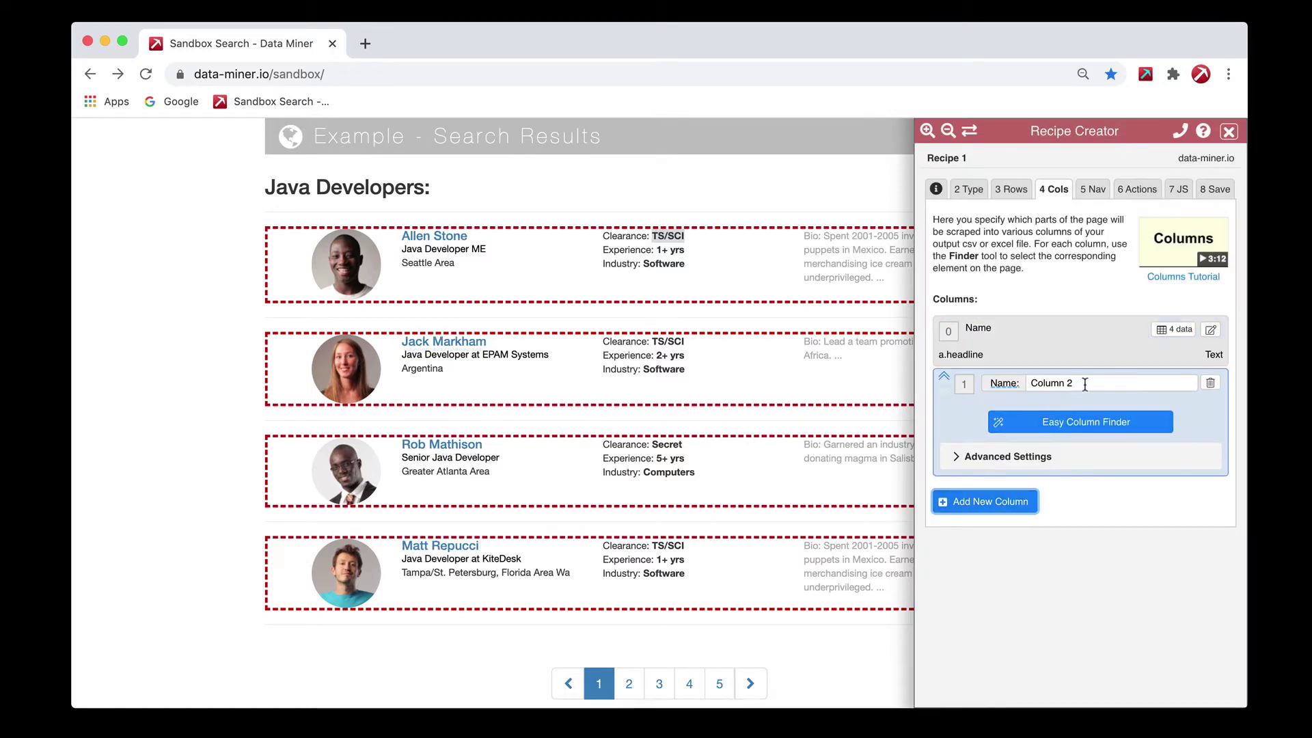
click(992, 383)
text(URL)
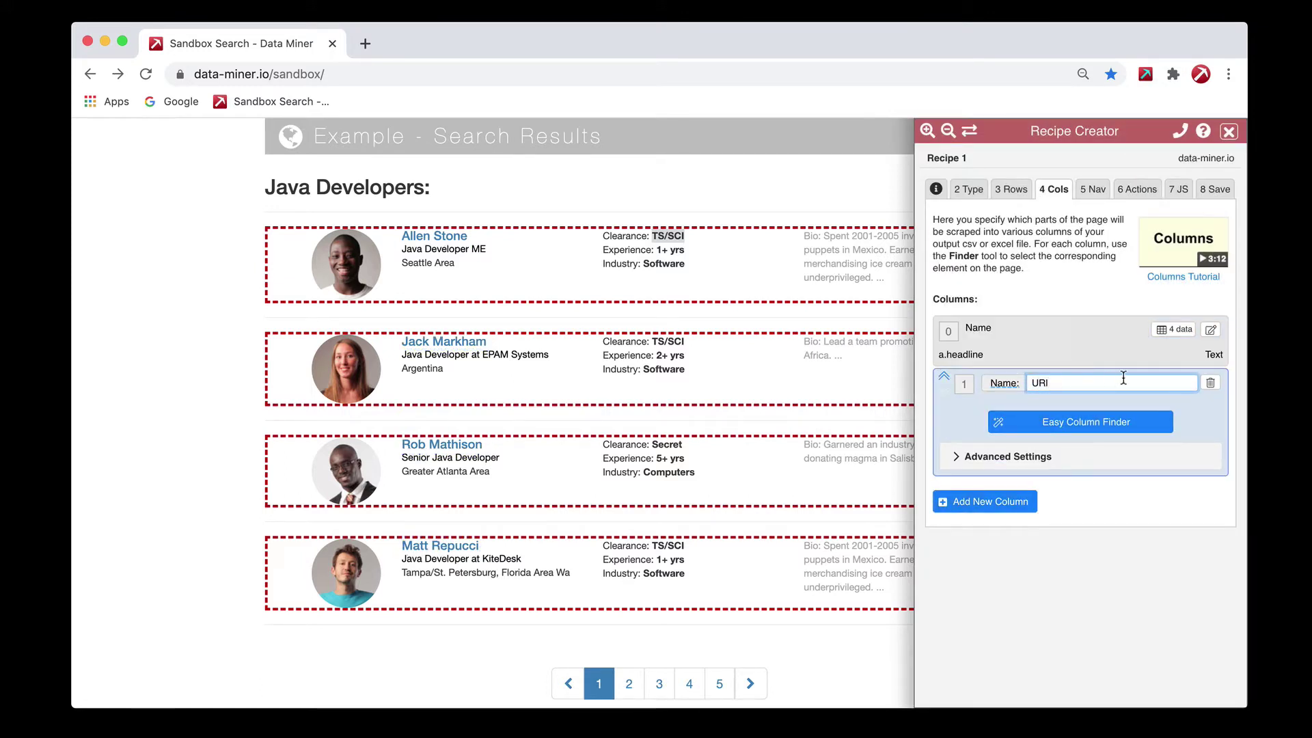
click(1083, 429)
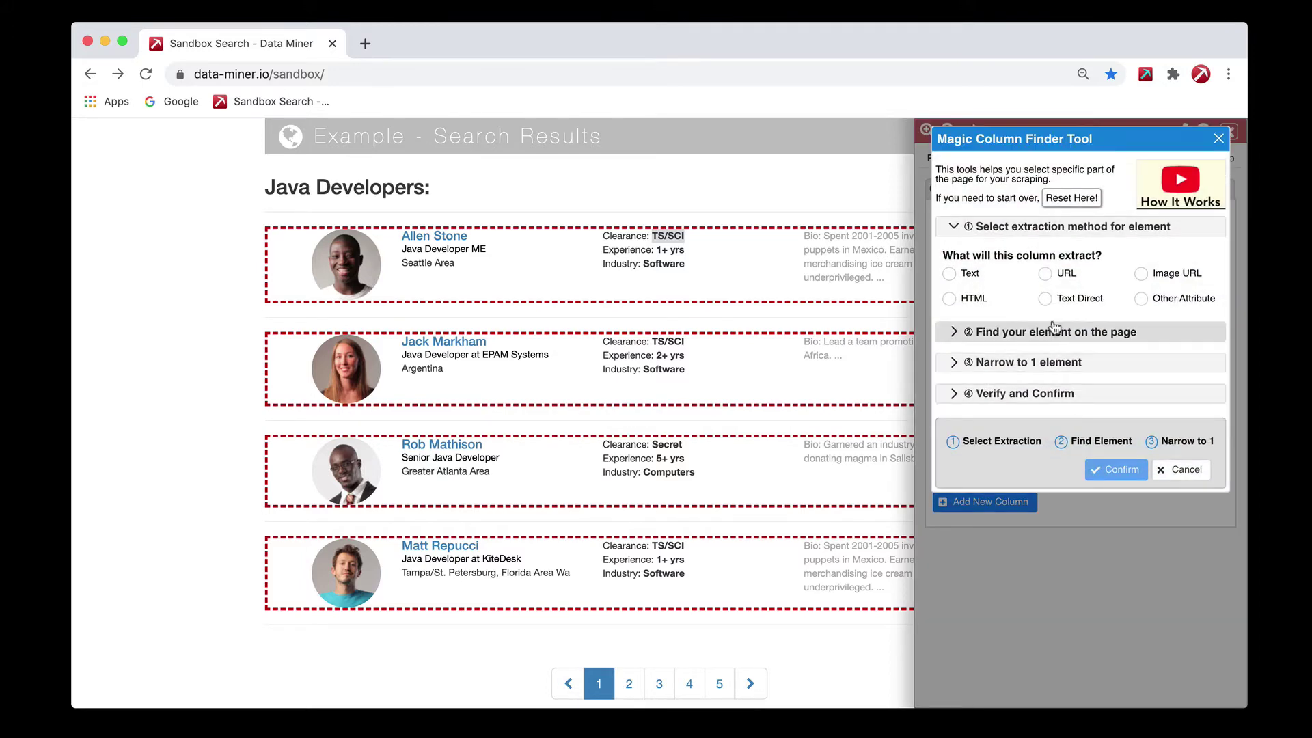
click(1048, 273)
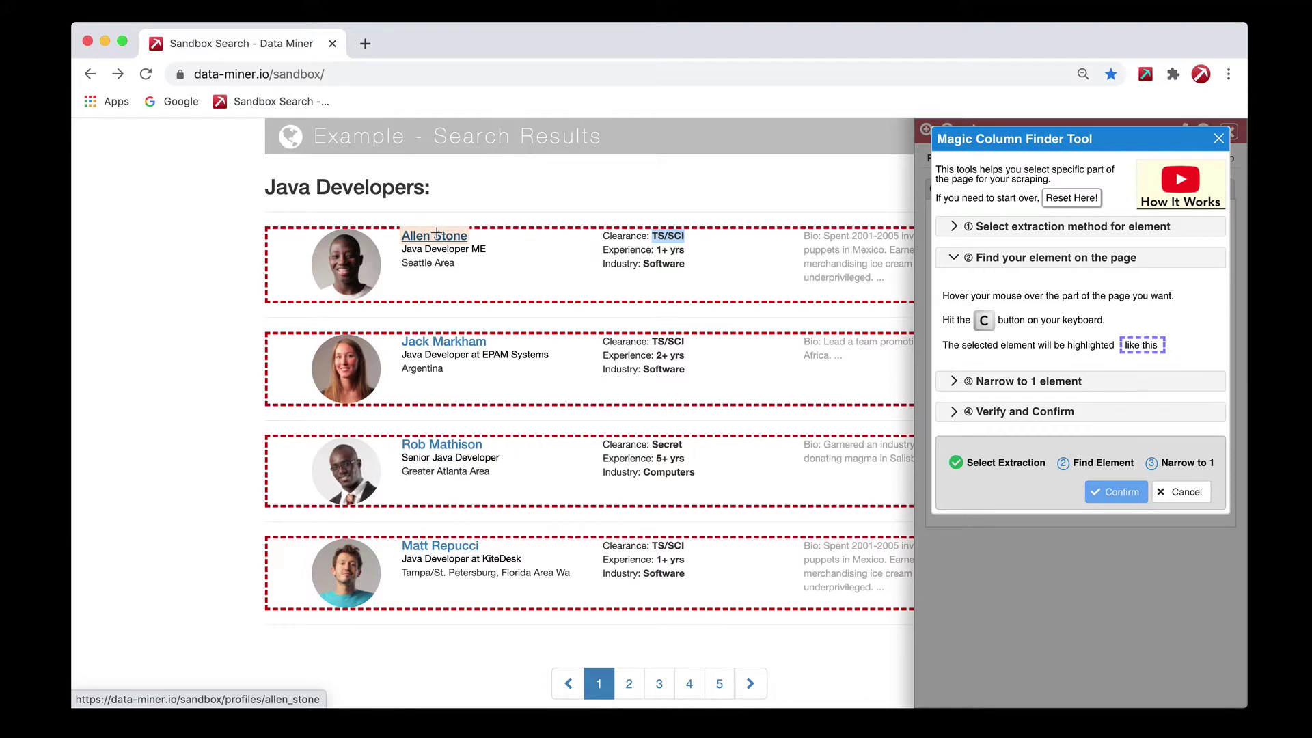
key(c)
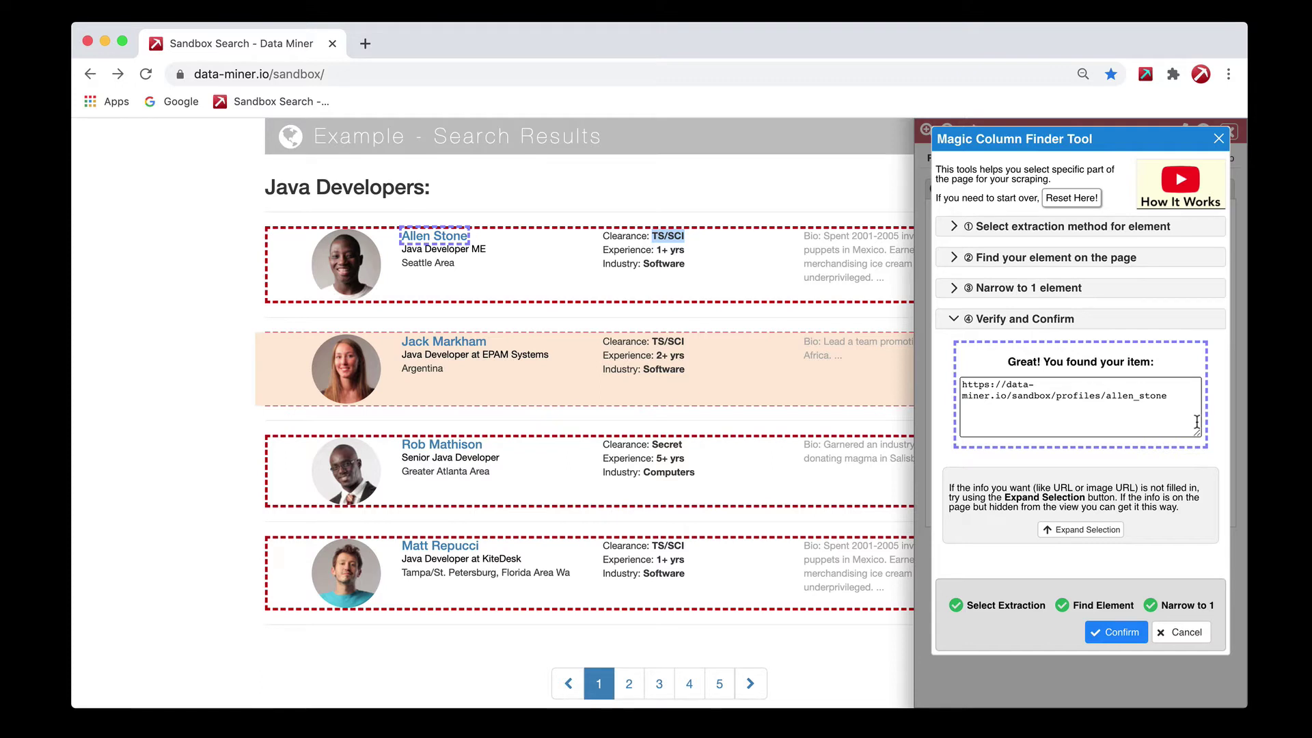
click(1067, 199)
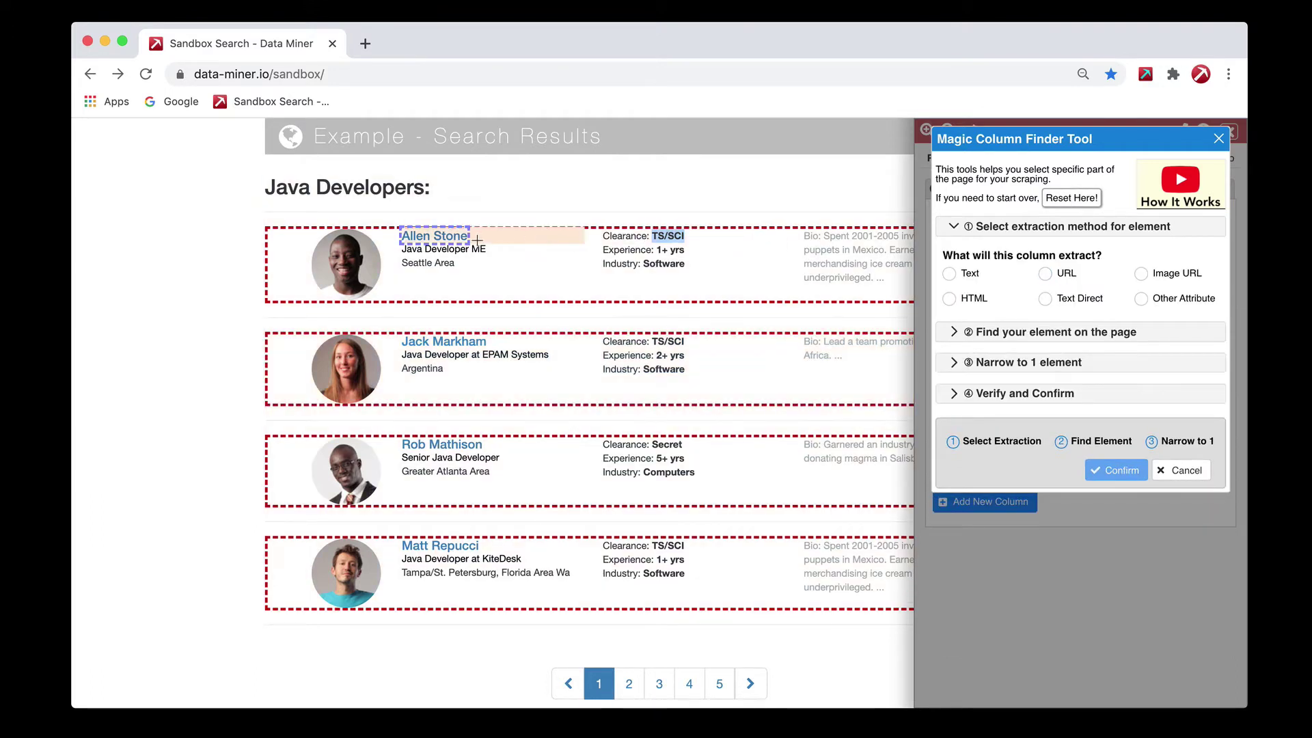
Step: Extract the URL from the first result's name link with an expanded selection, and check the column's extracted data
click(1048, 277)
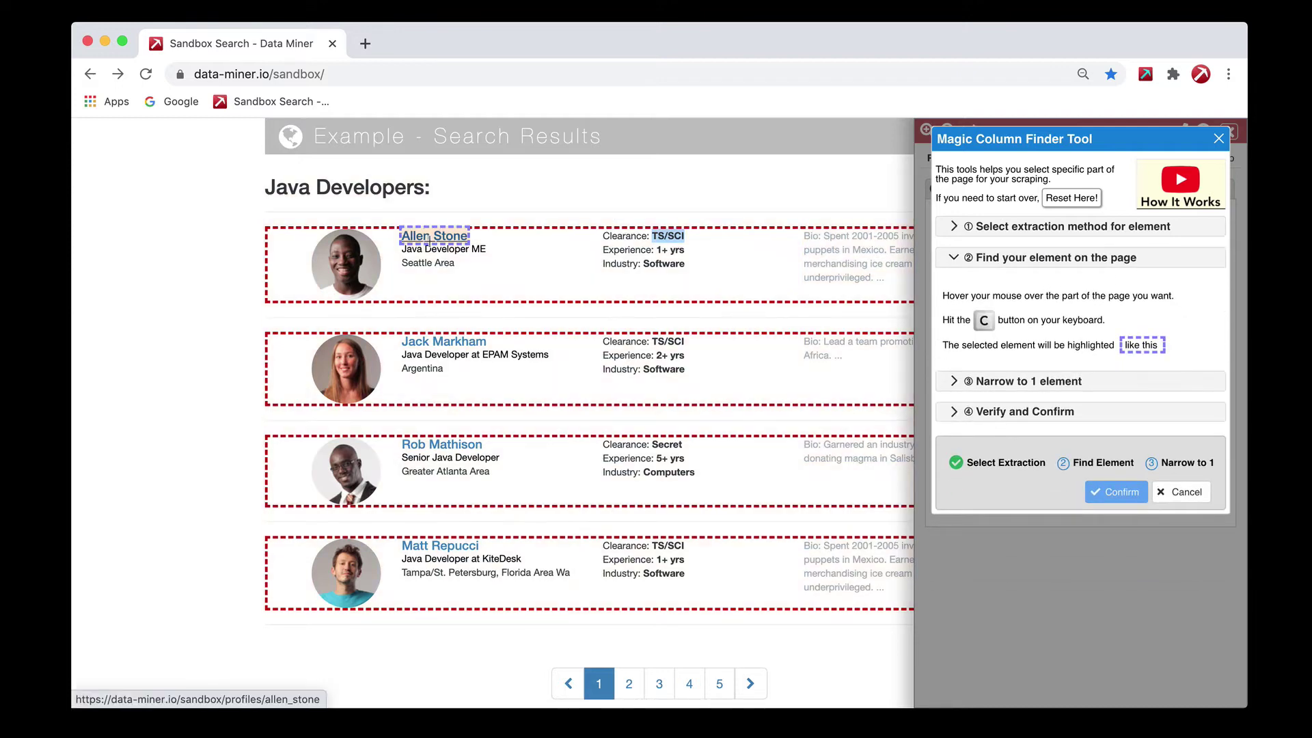
key(c)
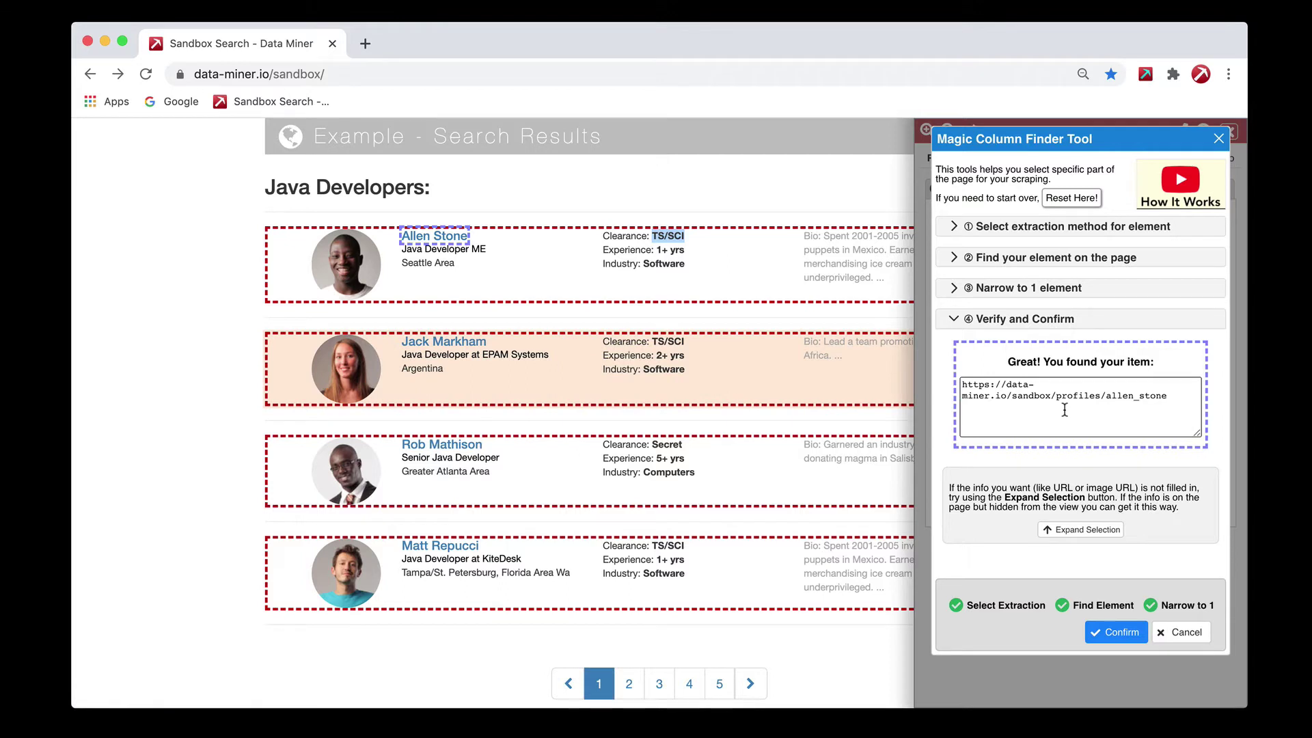
click(1071, 536)
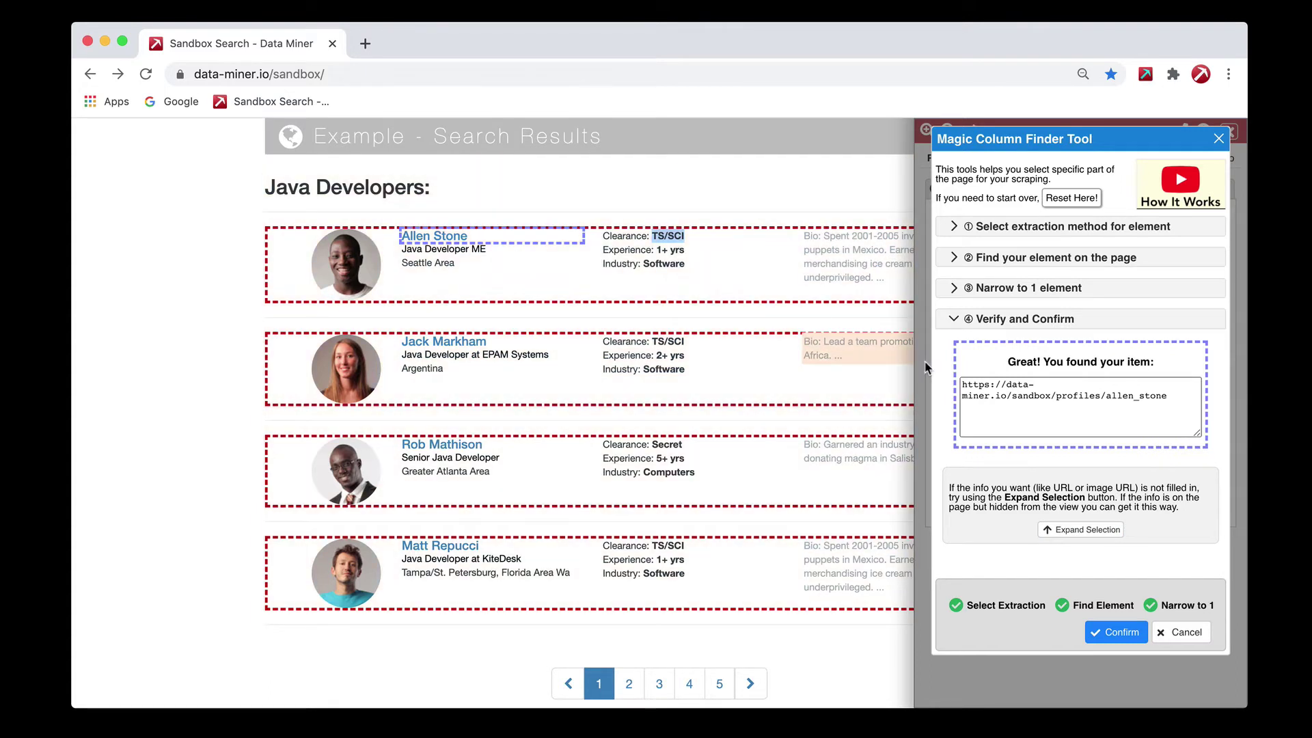
click(1084, 530)
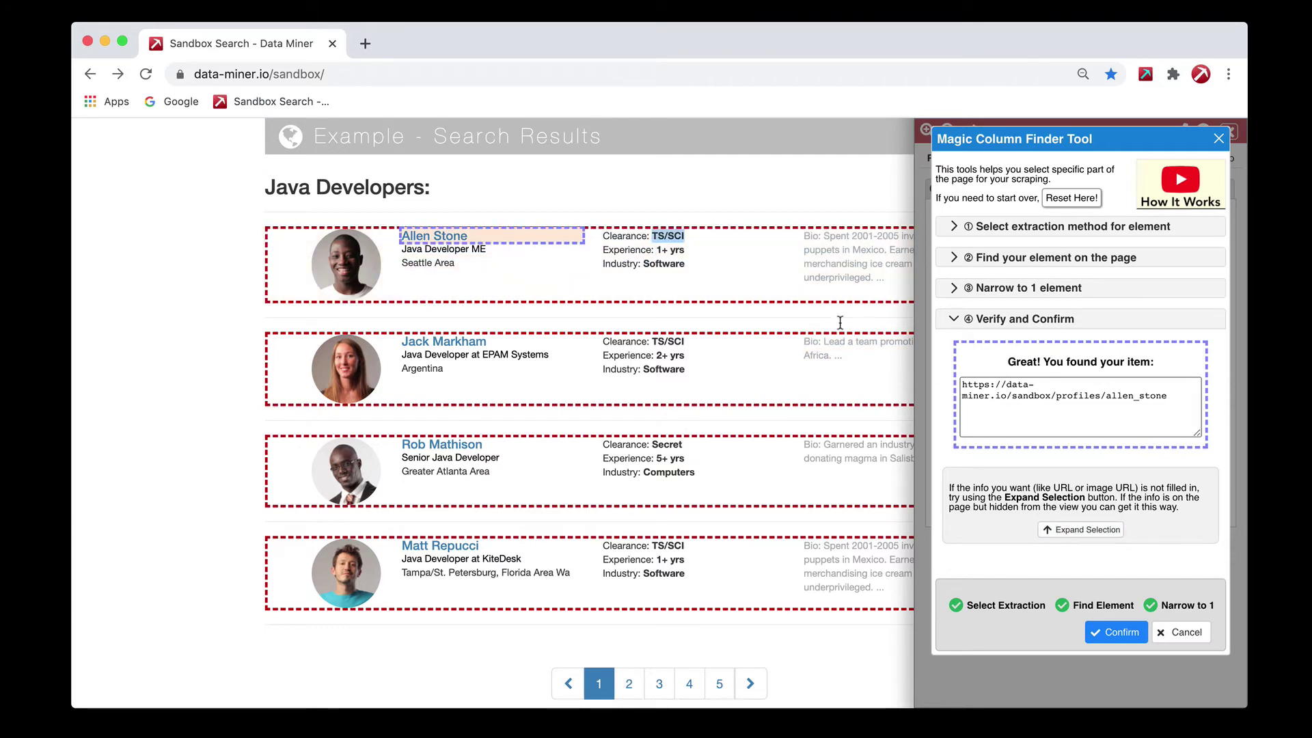
click(1114, 632)
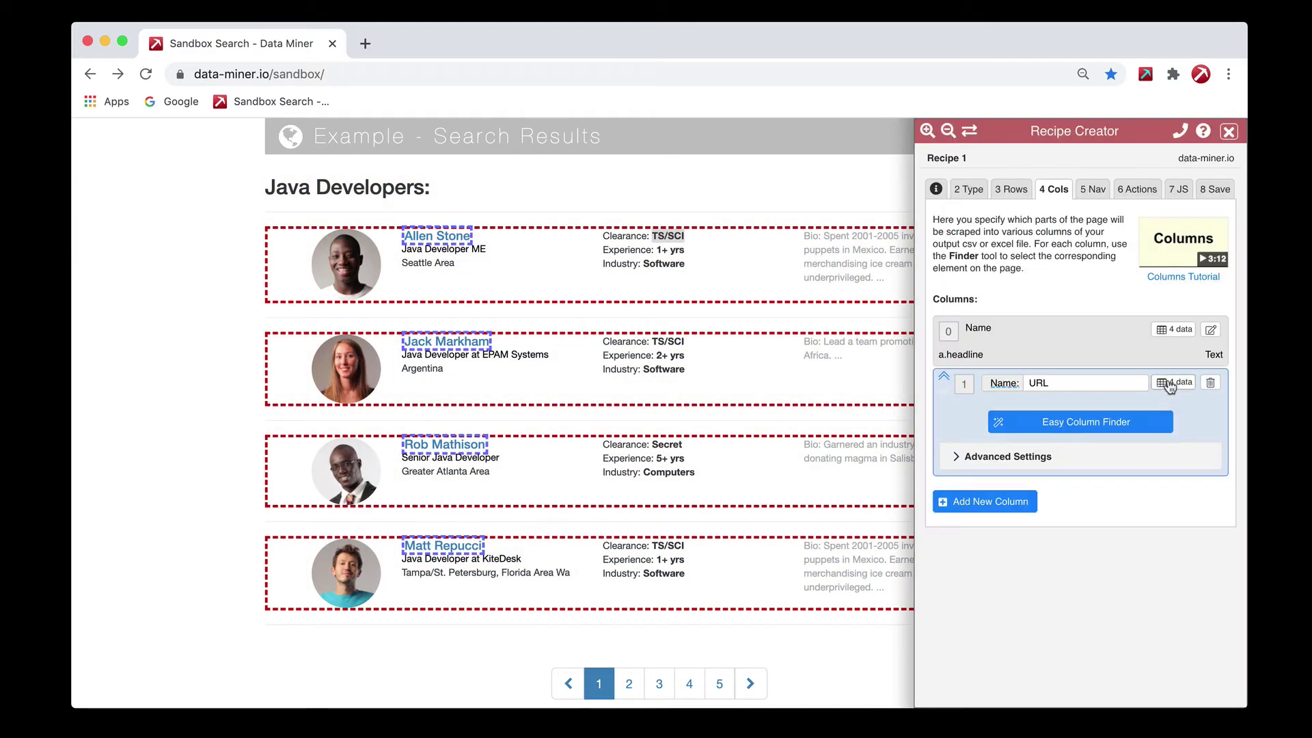
click(1174, 382)
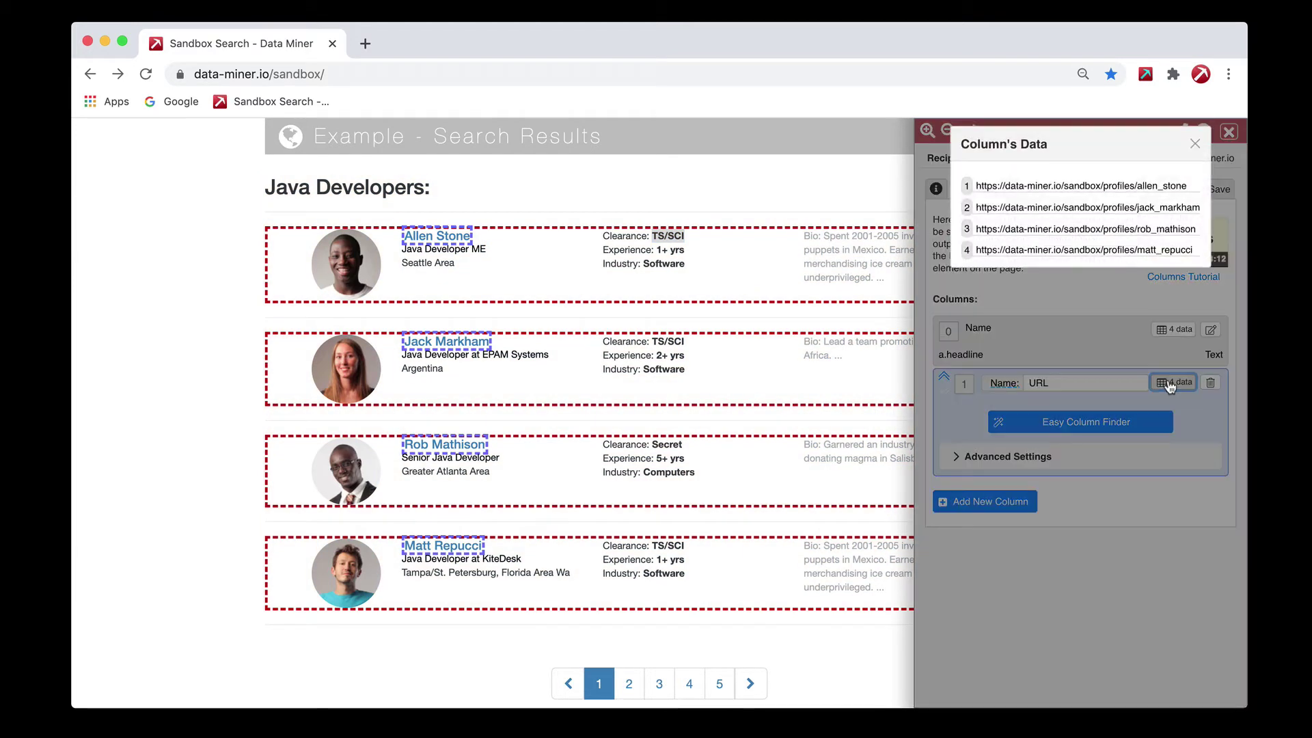
click(1195, 143)
Step: Add a third column and set its extraction method to Text in the column finder
click(985, 493)
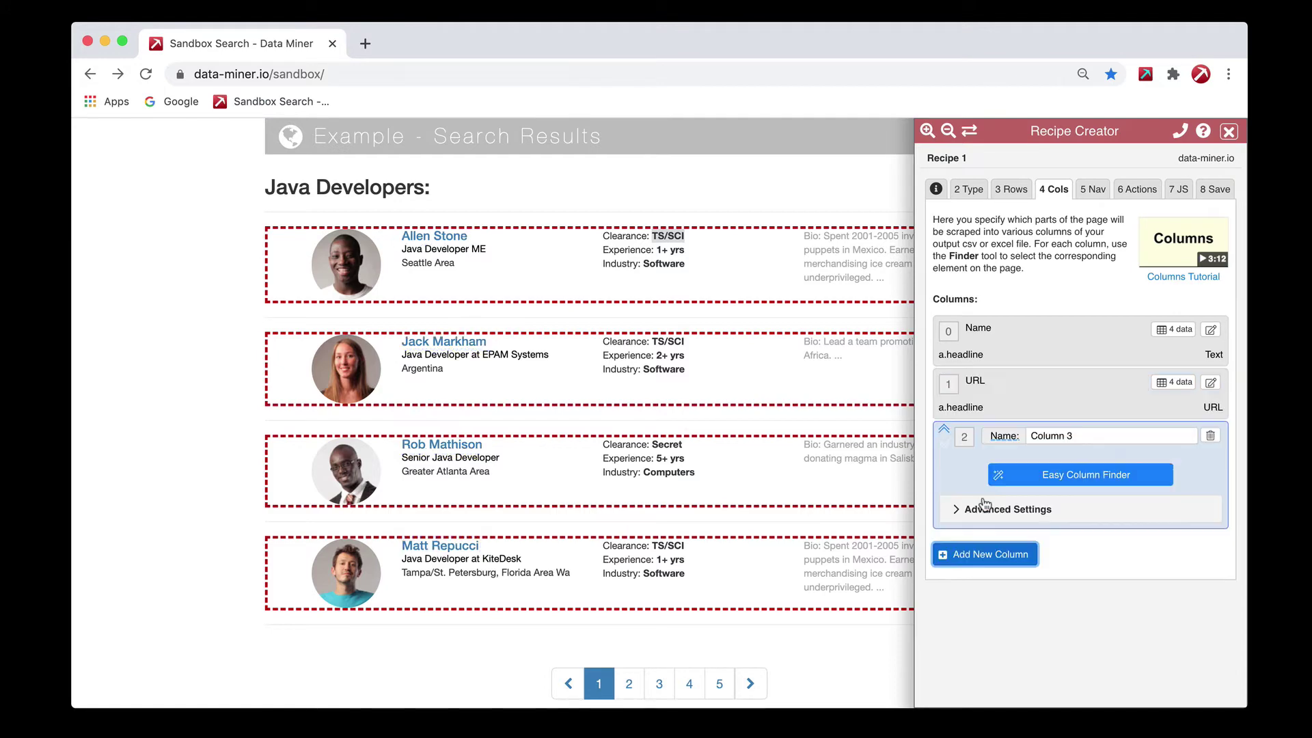
click(1089, 476)
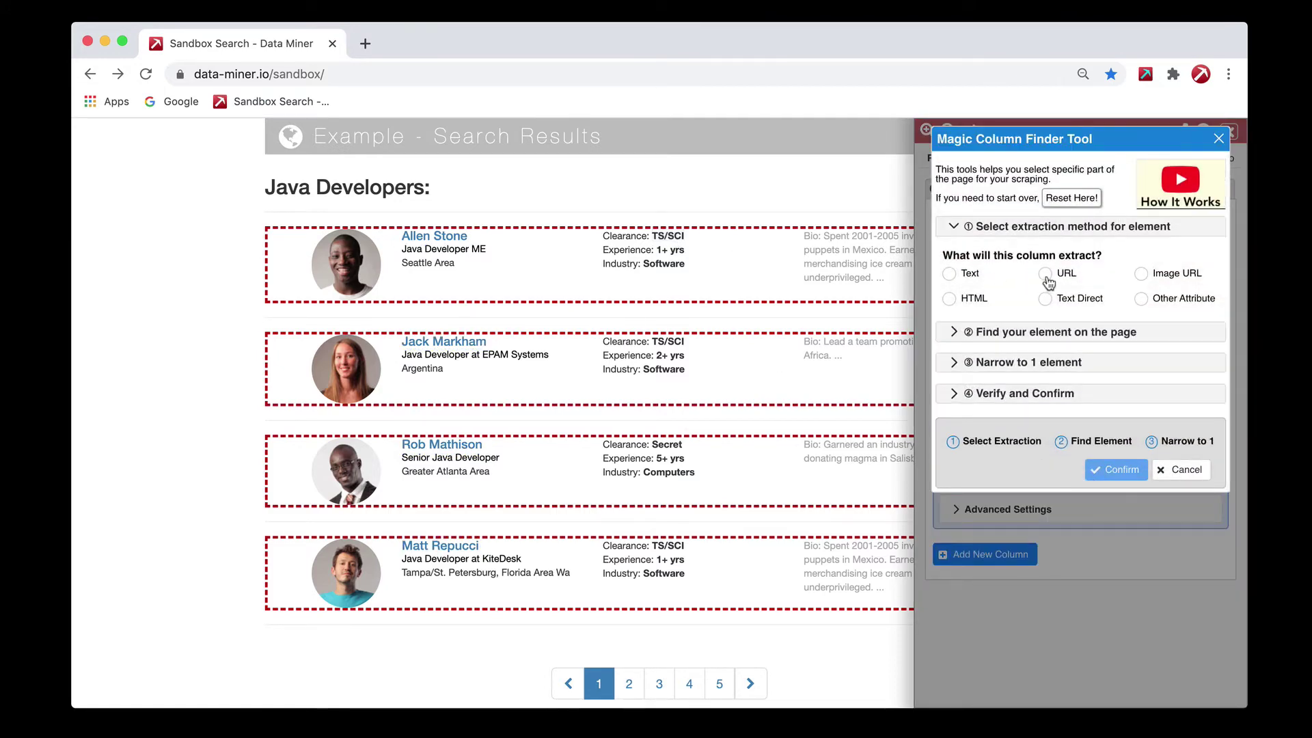
click(949, 273)
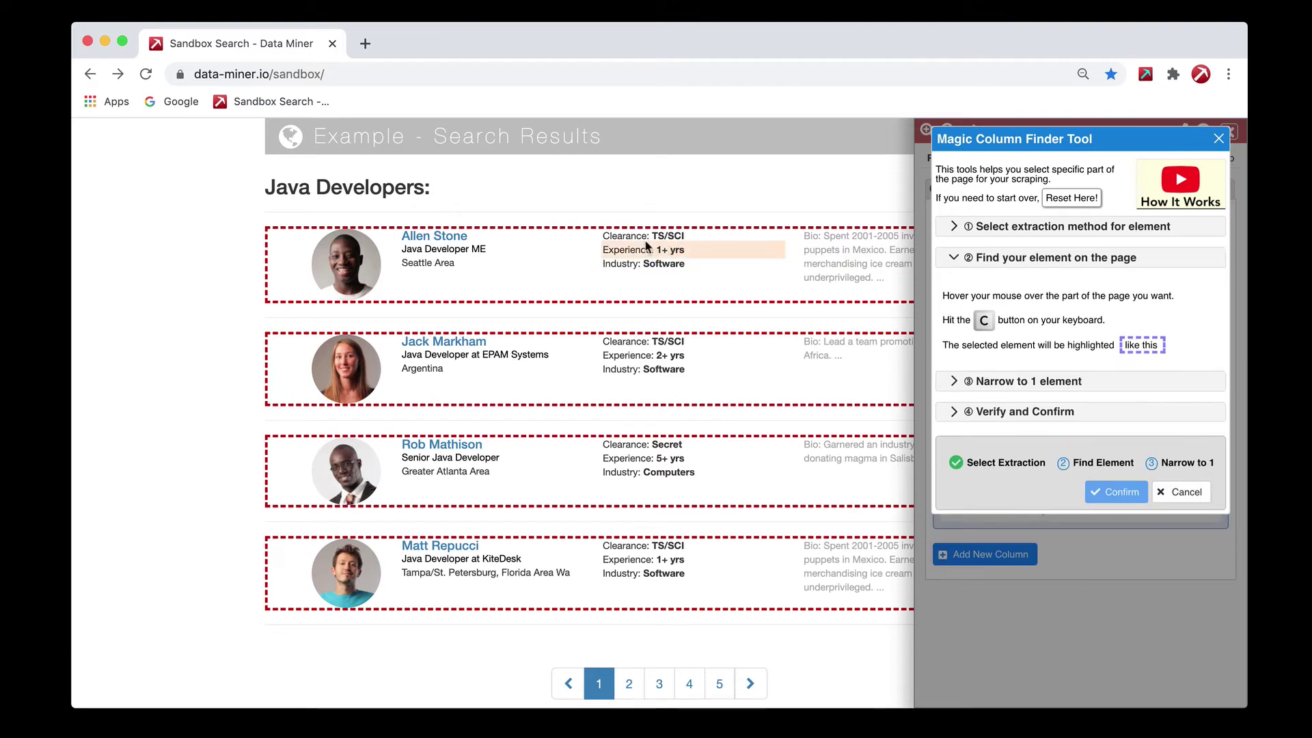
Step: Select the container around the first result's bio, narrow it to item #3 by position, and check the column's data
key(c)
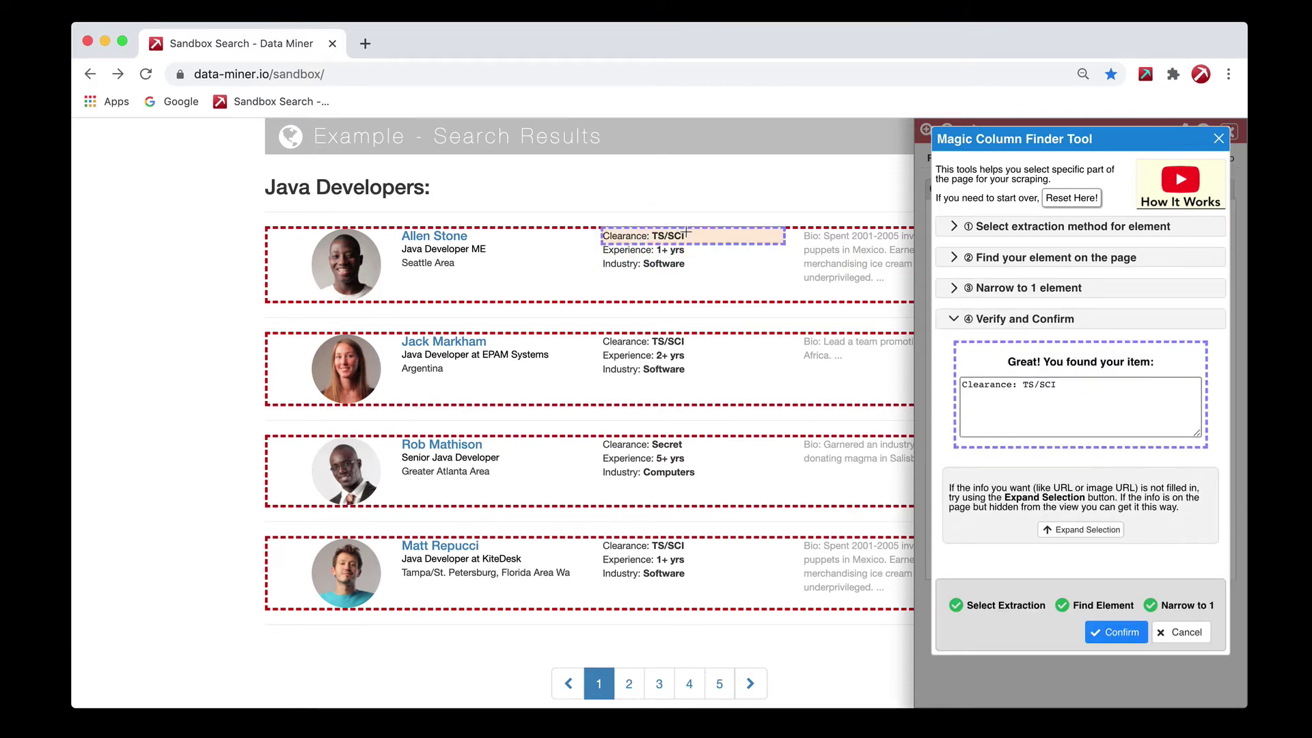
click(847, 246)
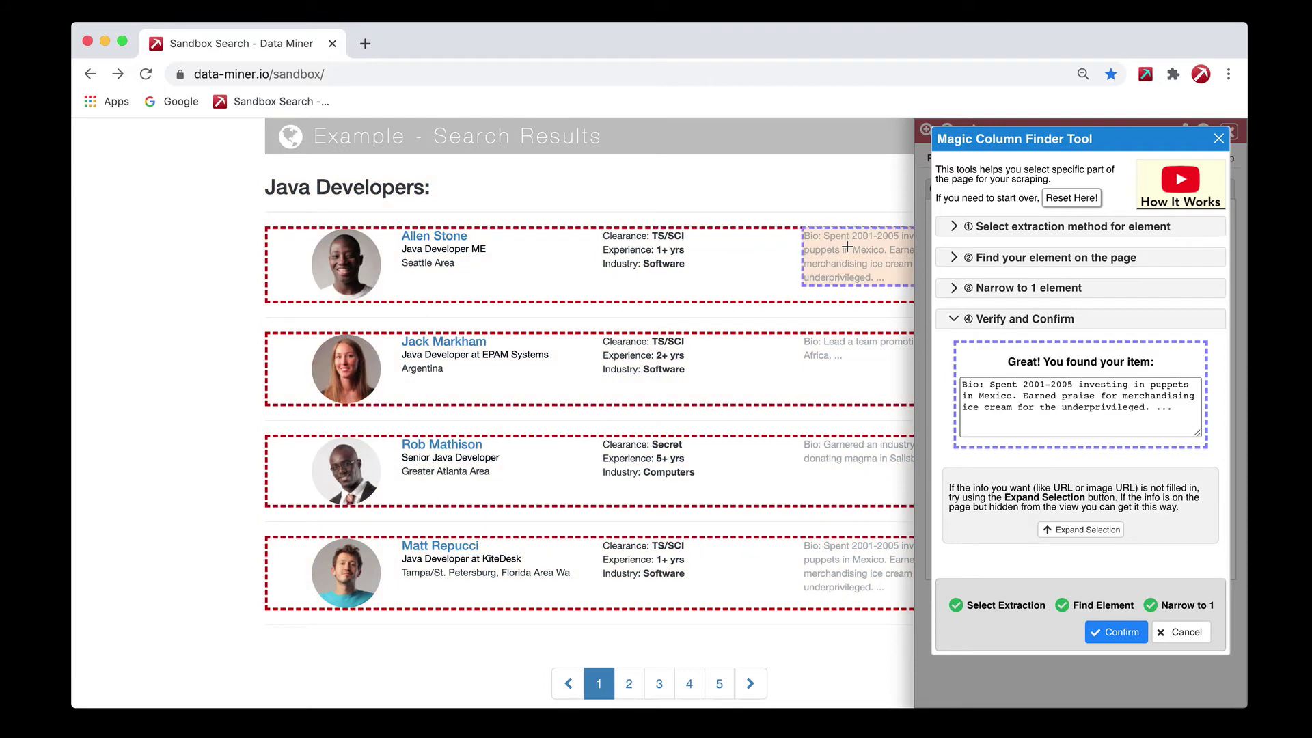
click(792, 273)
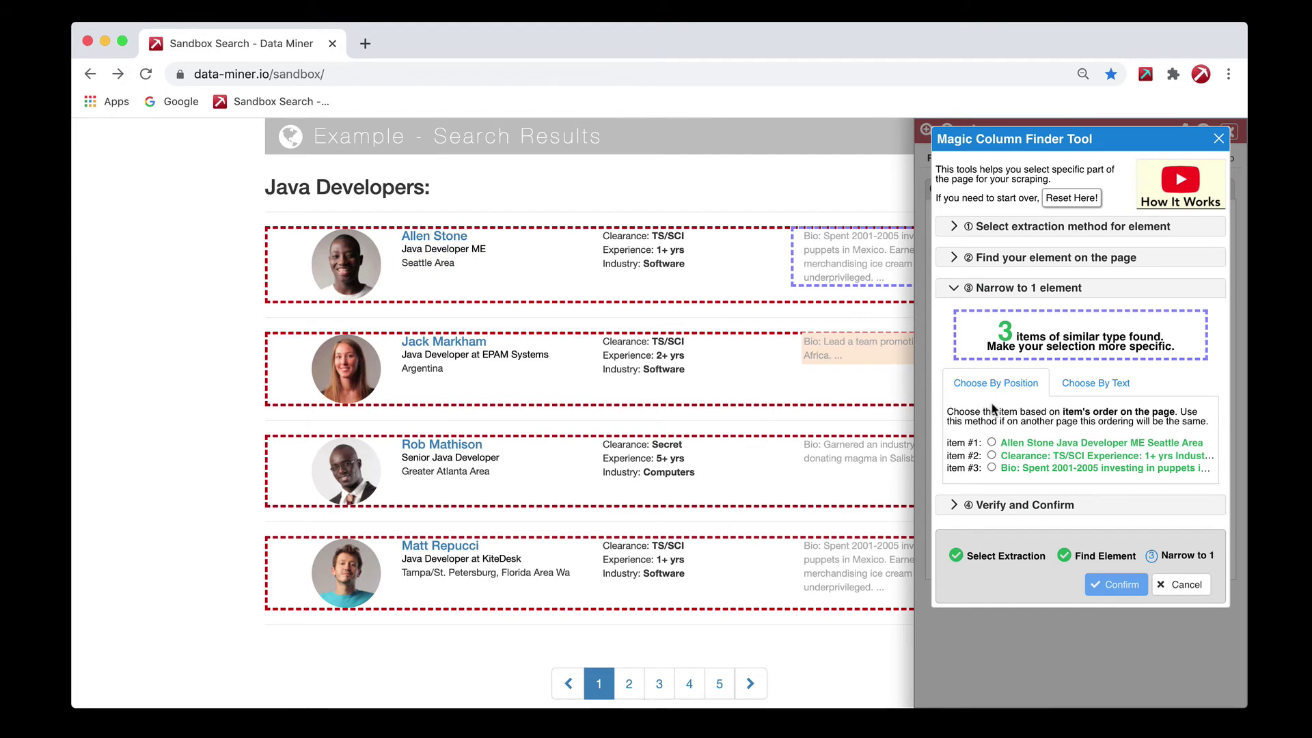
click(990, 466)
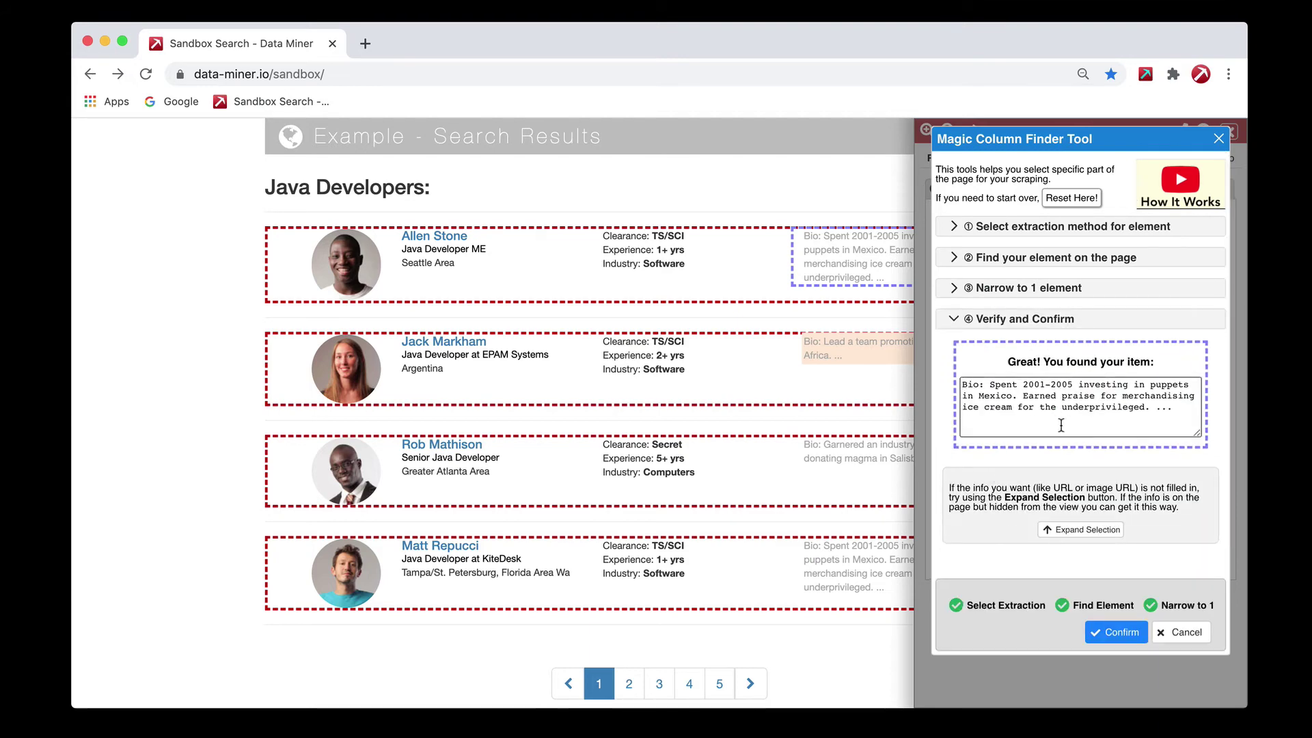
click(1114, 631)
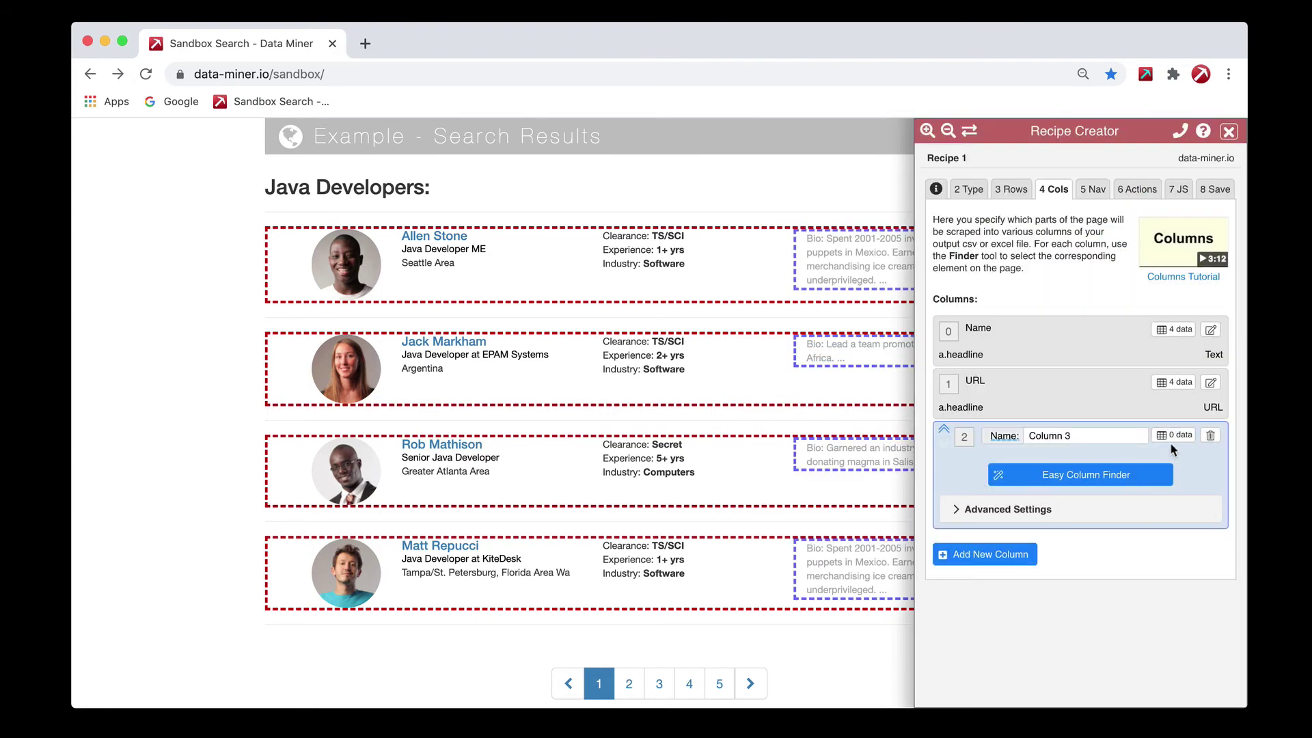
click(1172, 437)
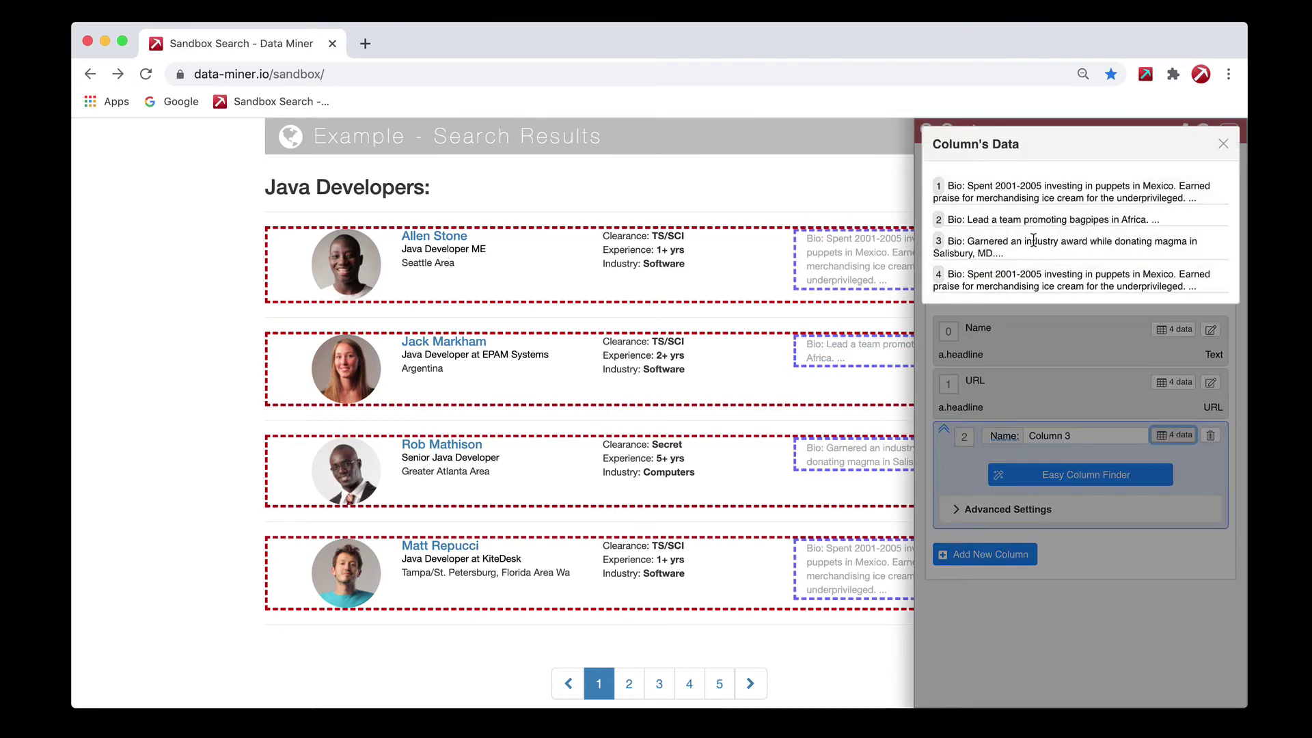
click(1223, 143)
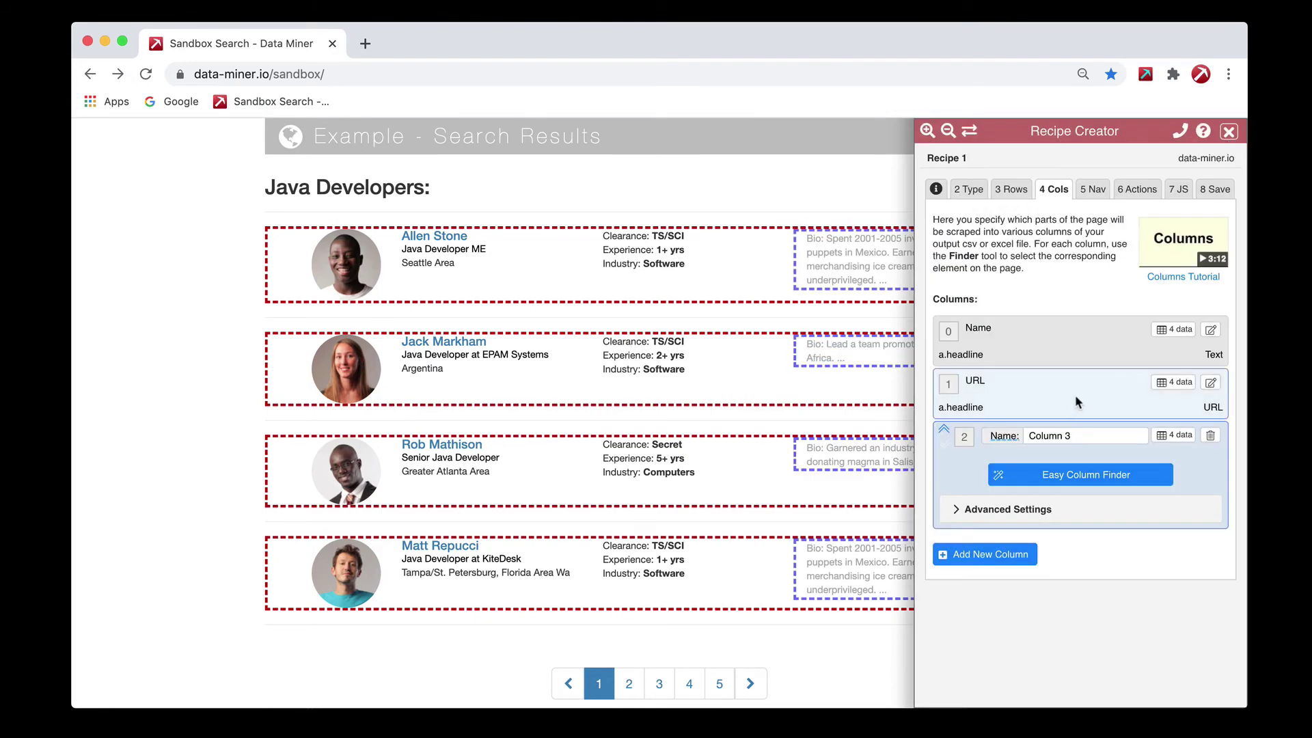
Step: Reopen the third column's Easy Column Finder and narrow the selection by text to the item containing "Bio"
click(1084, 473)
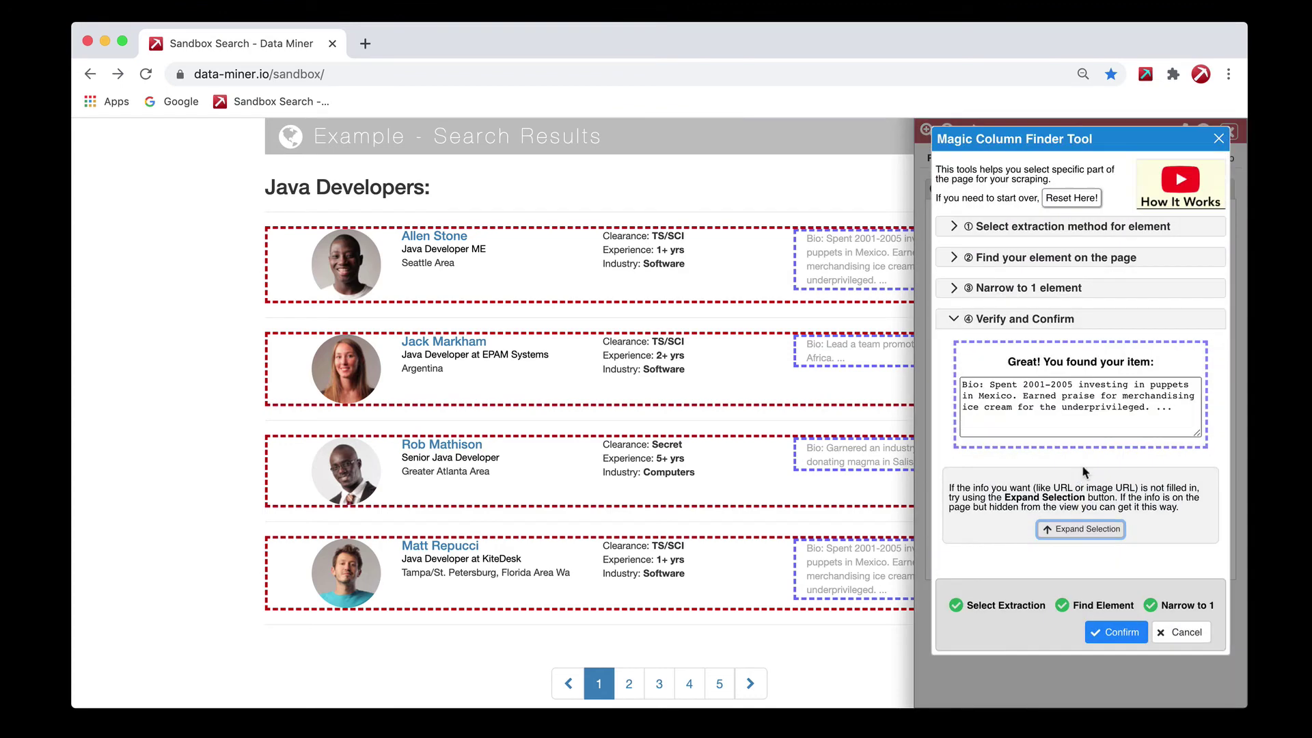
click(1030, 288)
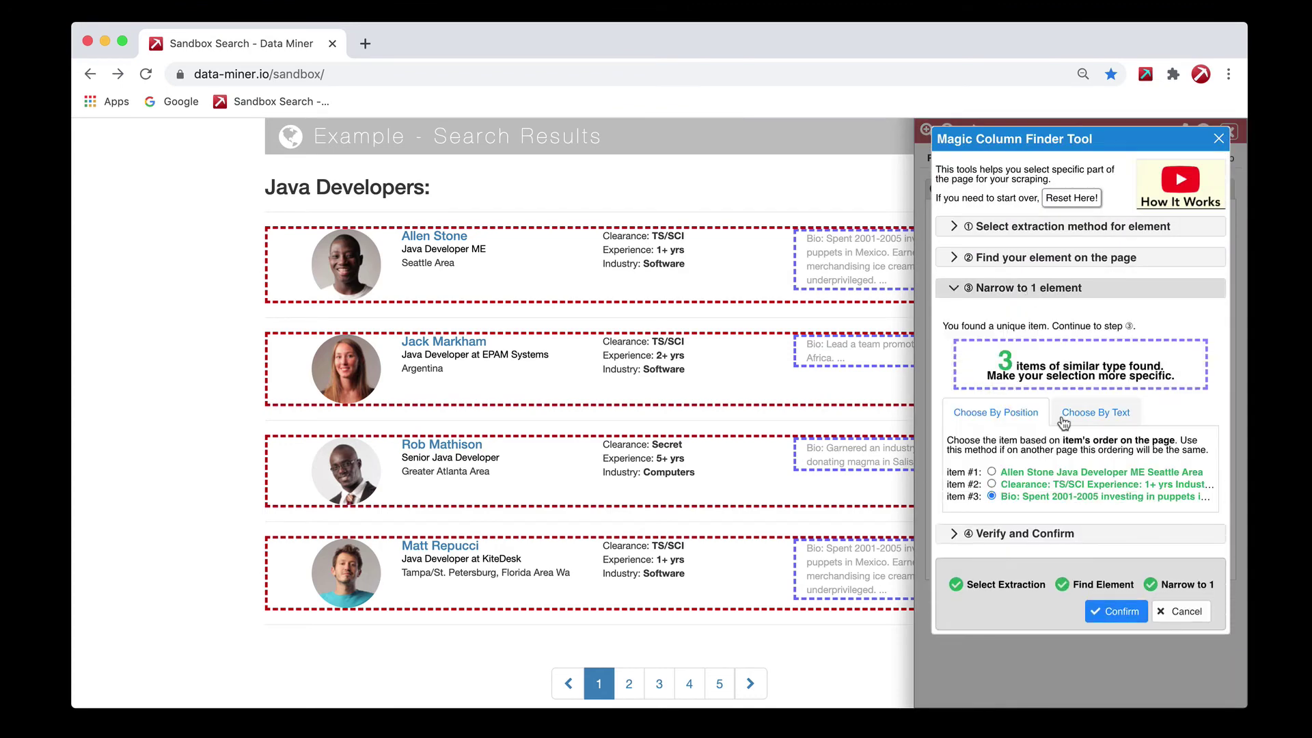
drag(1005, 414, 1032, 416)
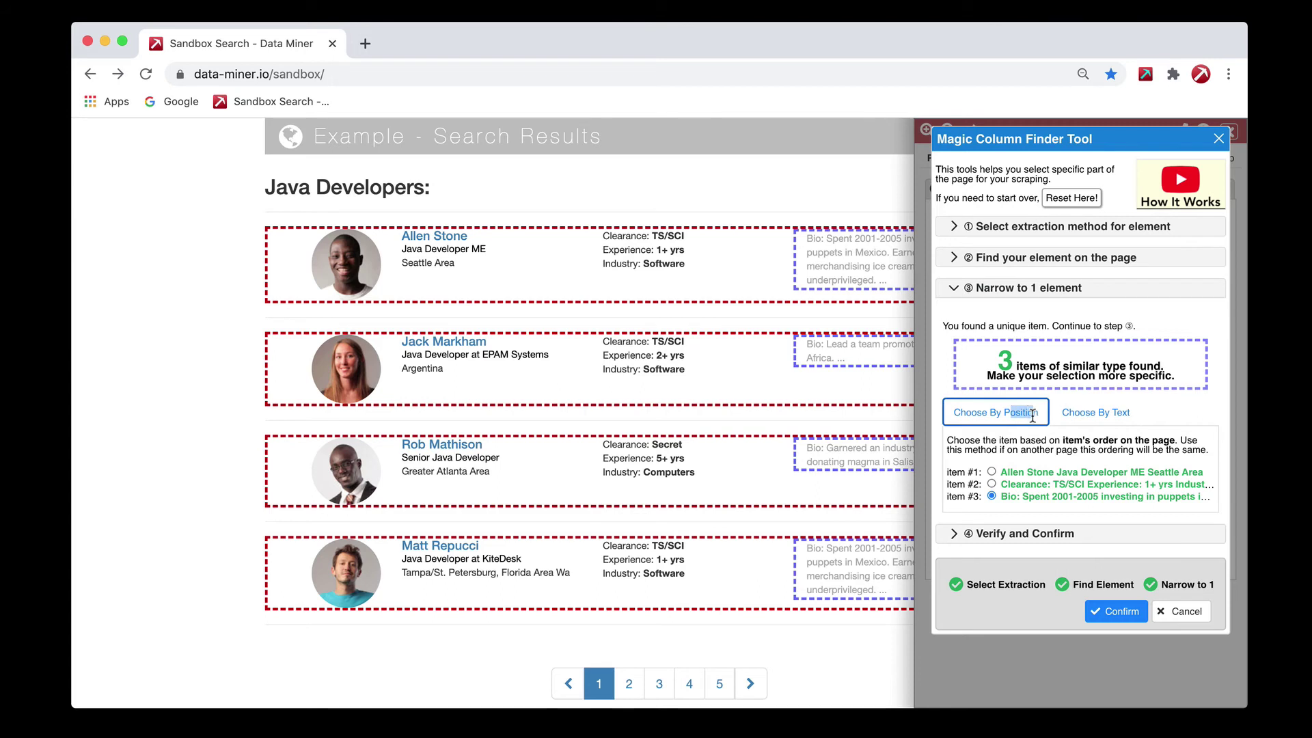
click(1095, 413)
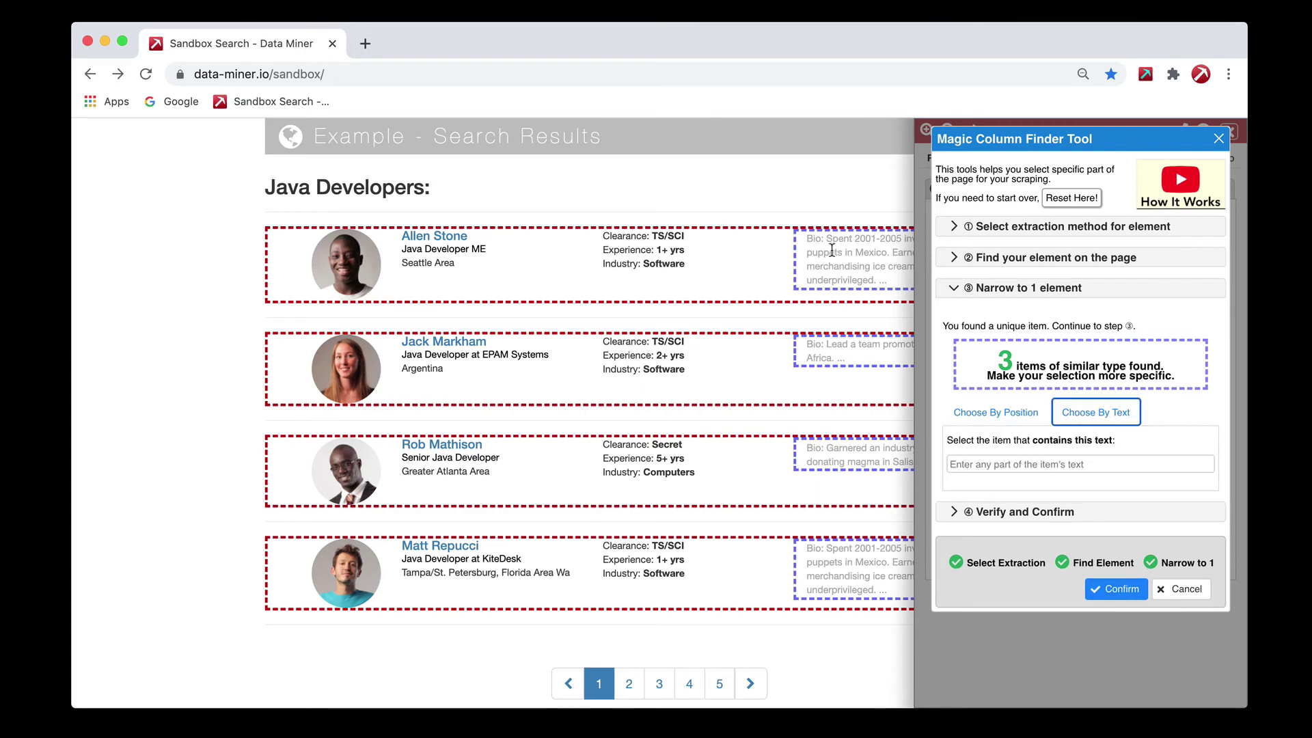
drag(807, 239, 825, 241)
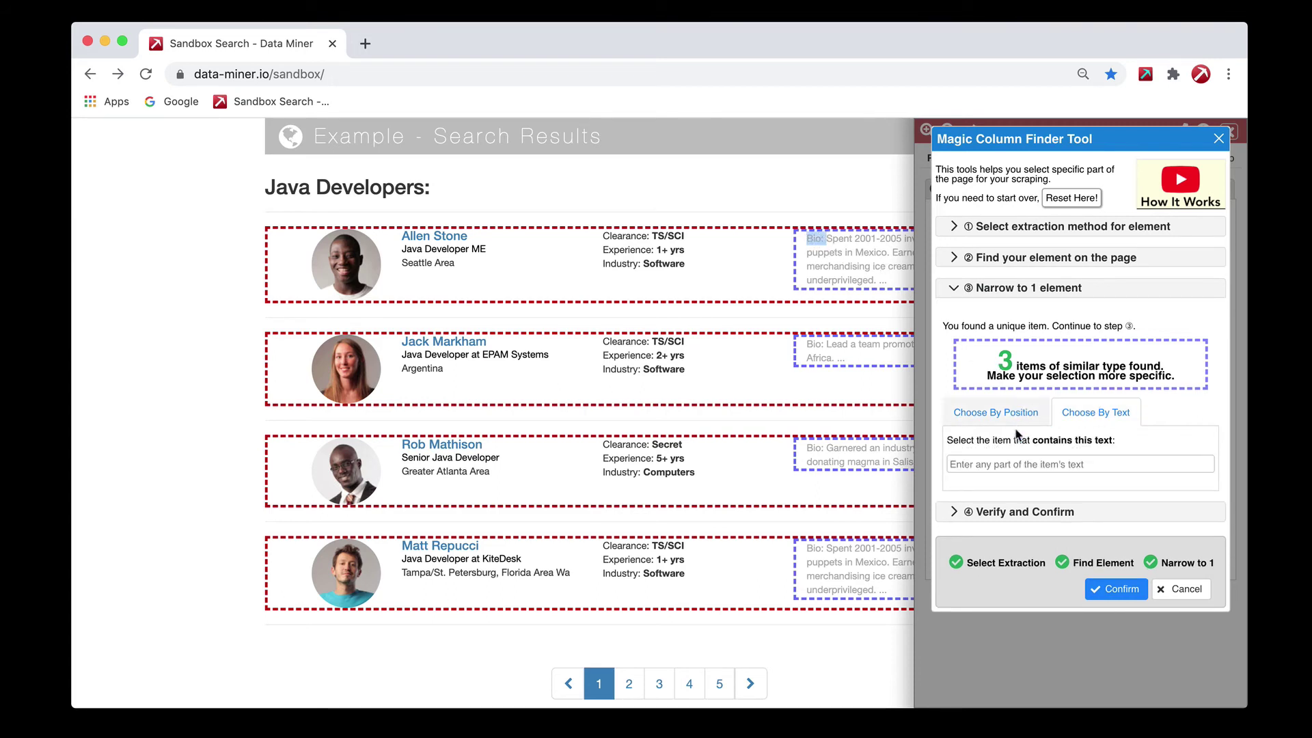
click(1025, 464)
text(Bi)
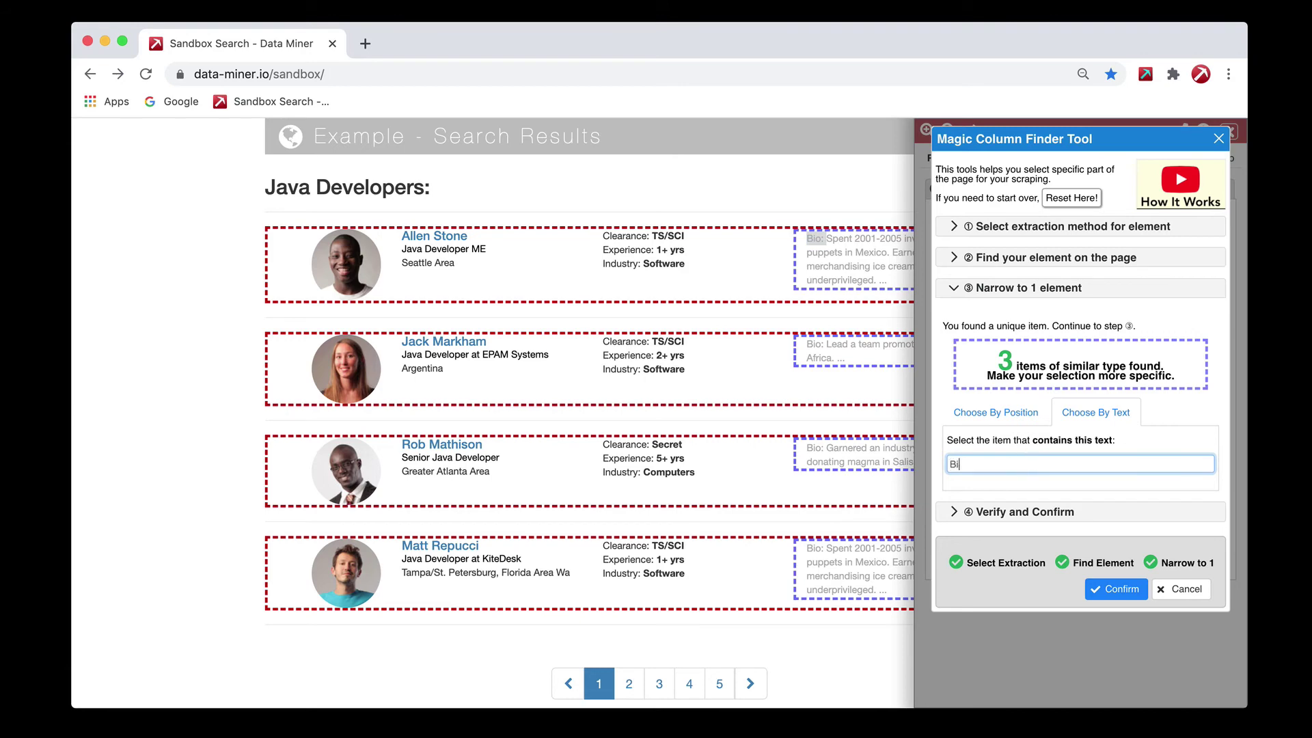
text(o)
click(1107, 589)
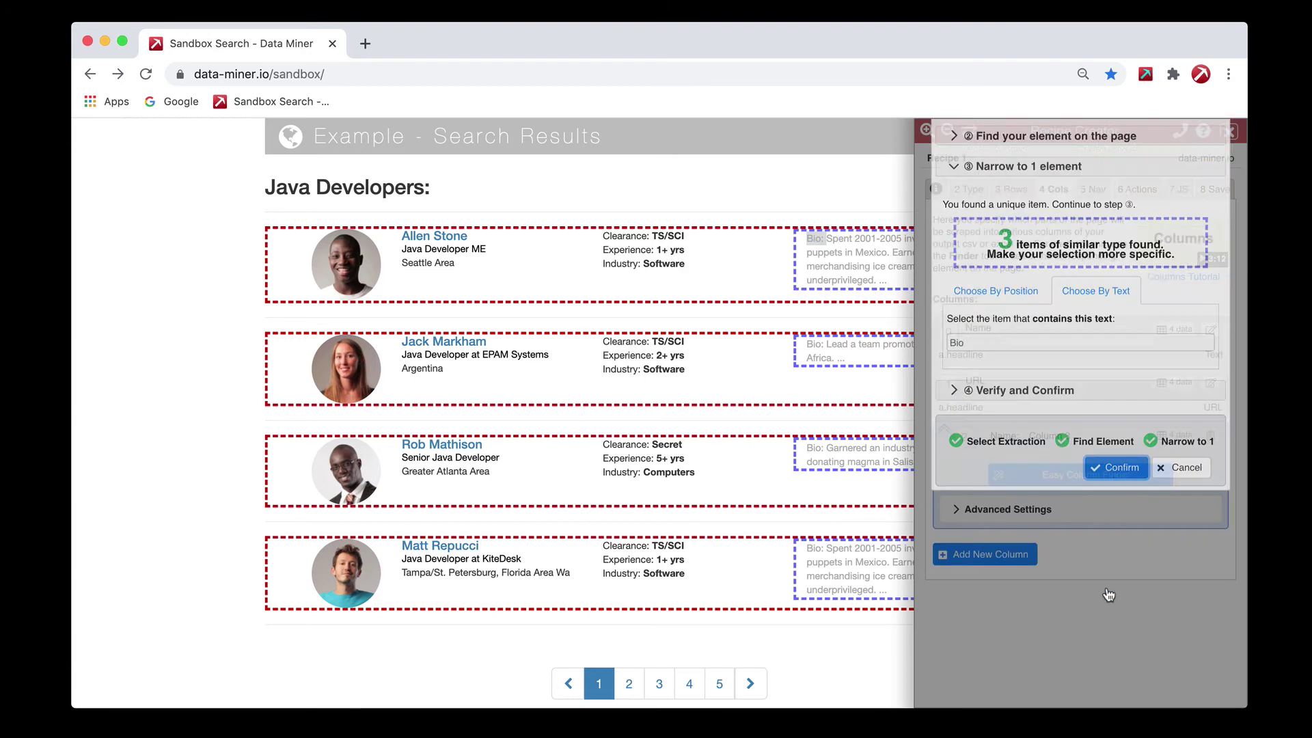
Step: Check the third column's extracted data, and view its extraction type and selector in the advanced settings
click(1174, 435)
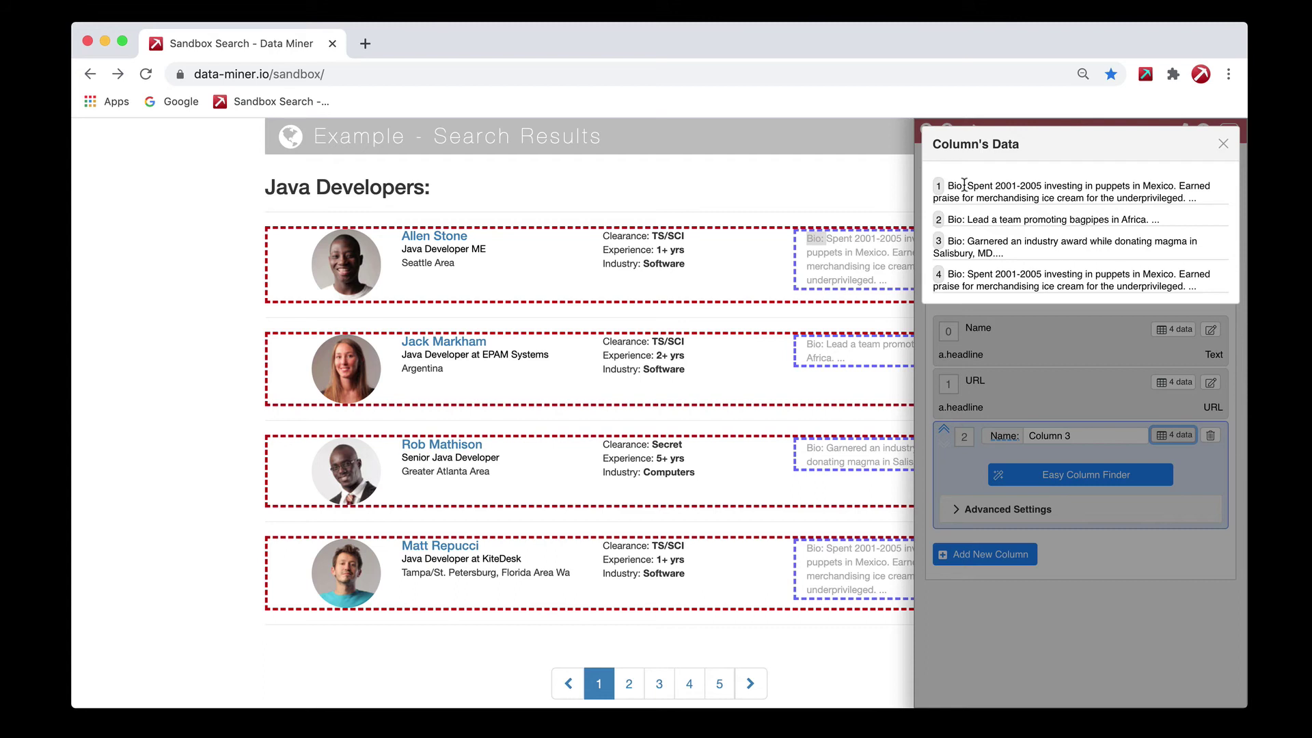
drag(963, 185, 949, 186)
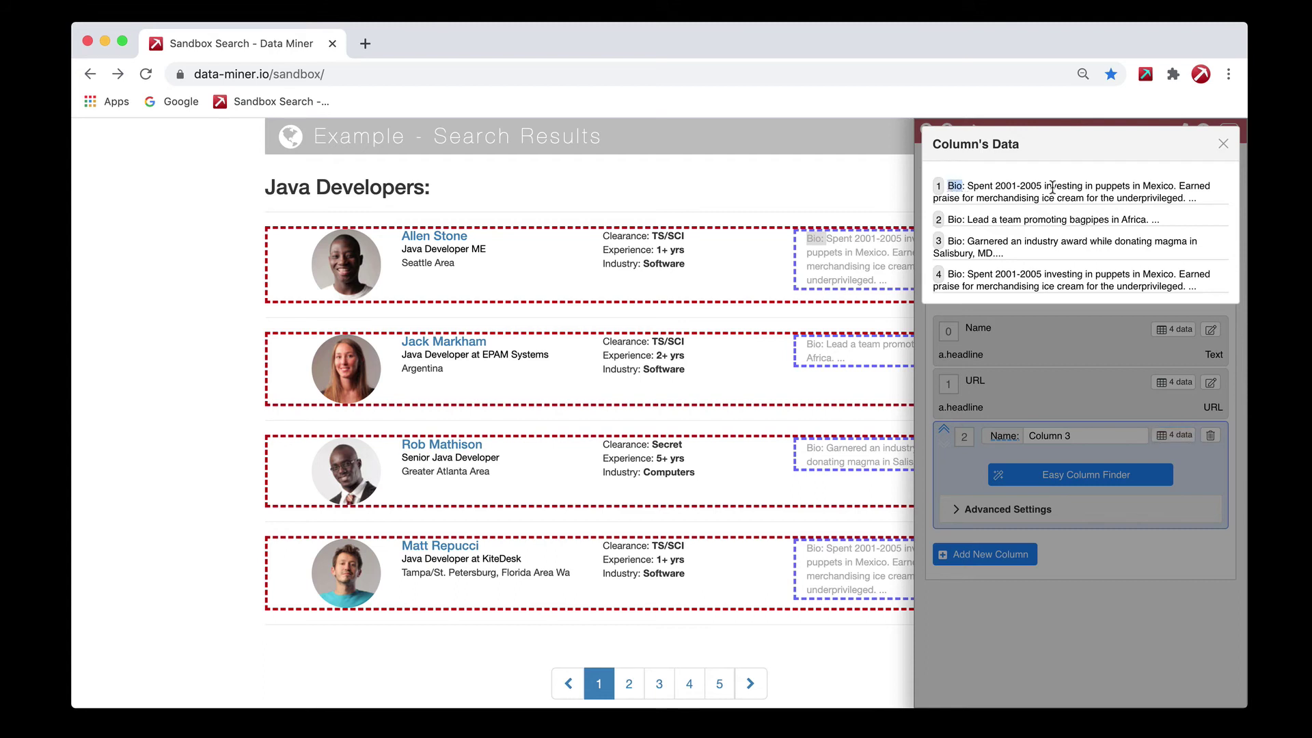
click(1222, 144)
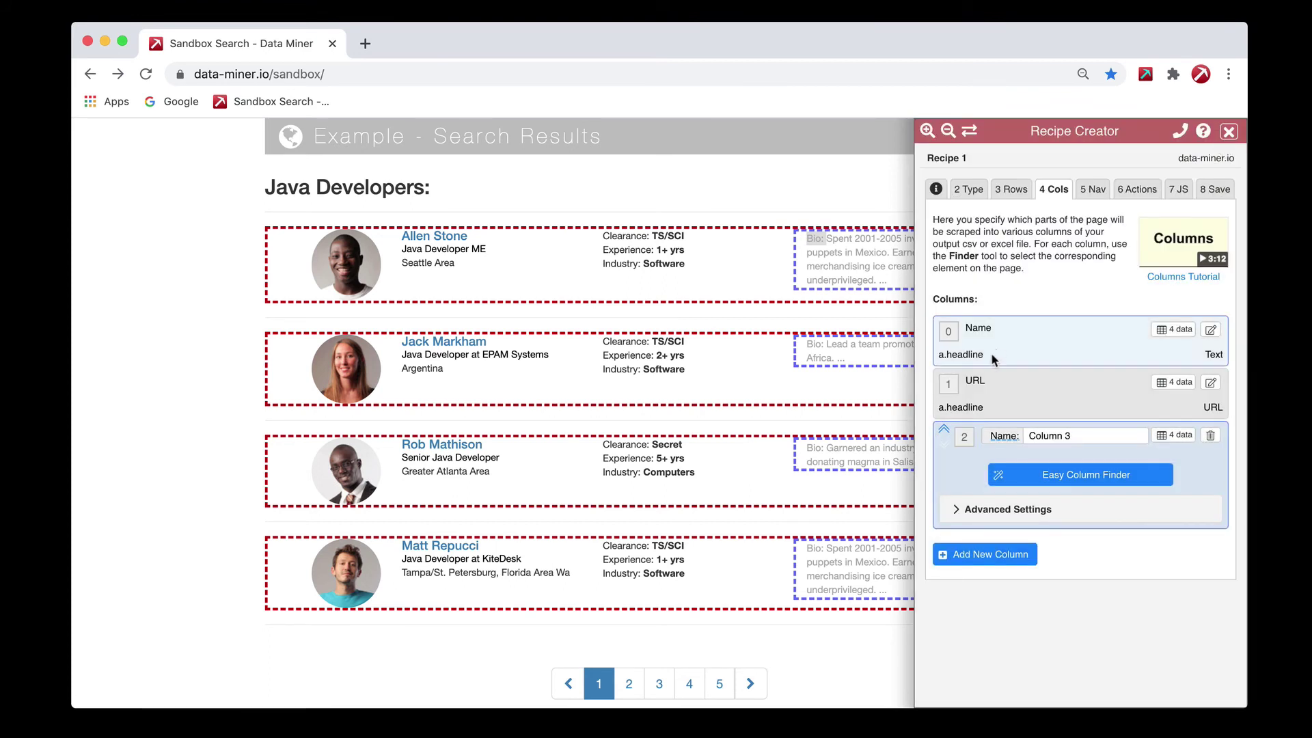
click(984, 512)
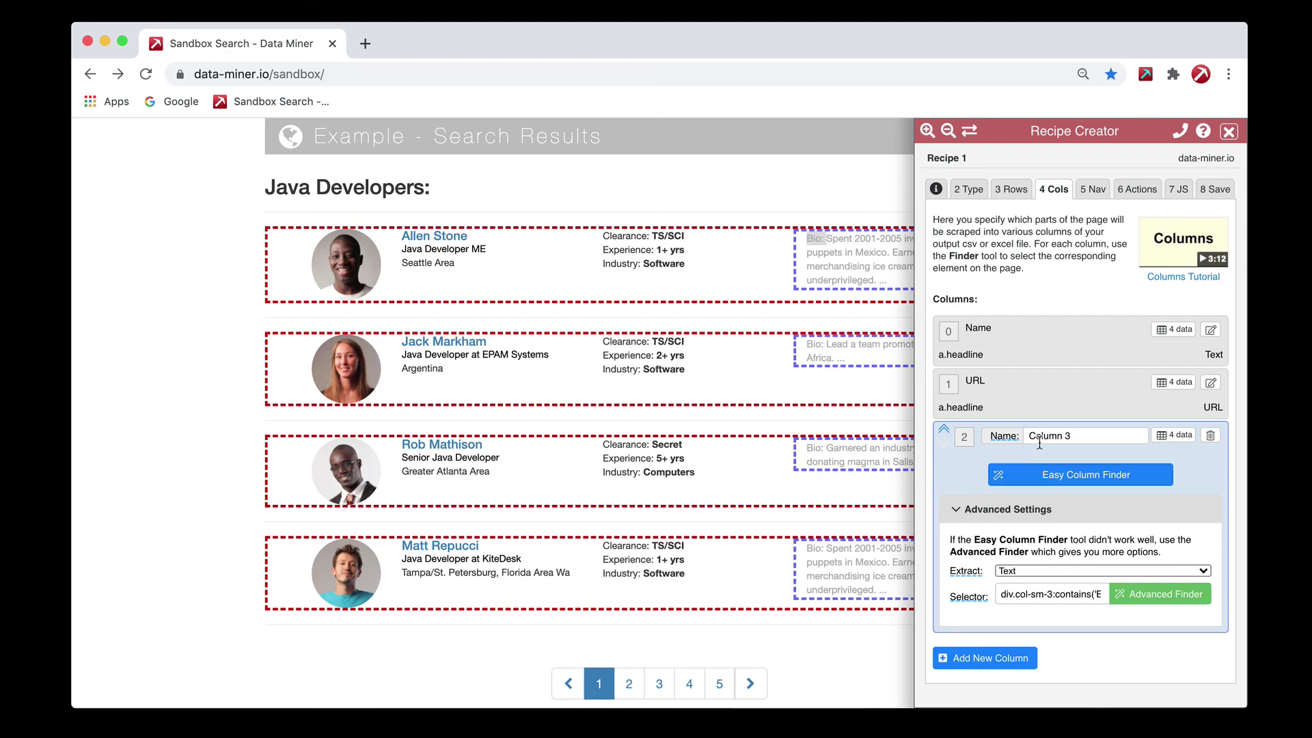
Step: Open the recipe's navigation setup for automatic pagination
click(1092, 195)
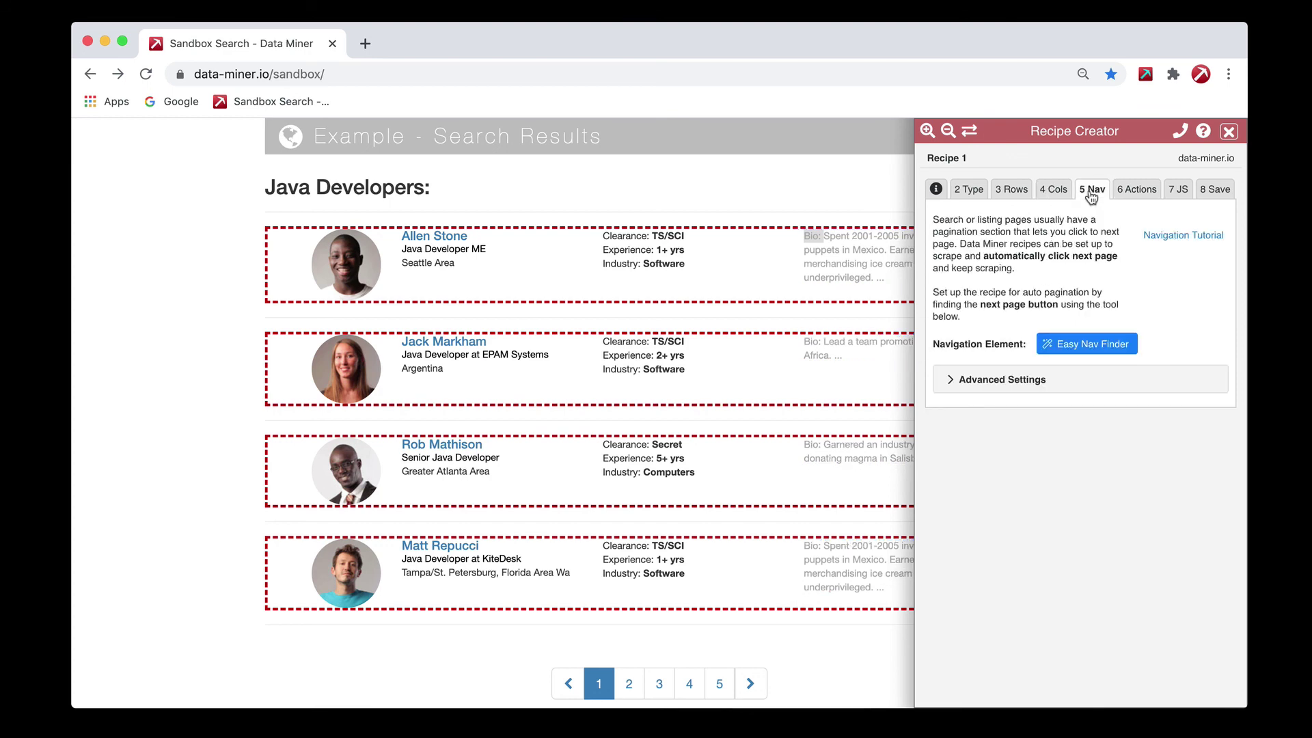